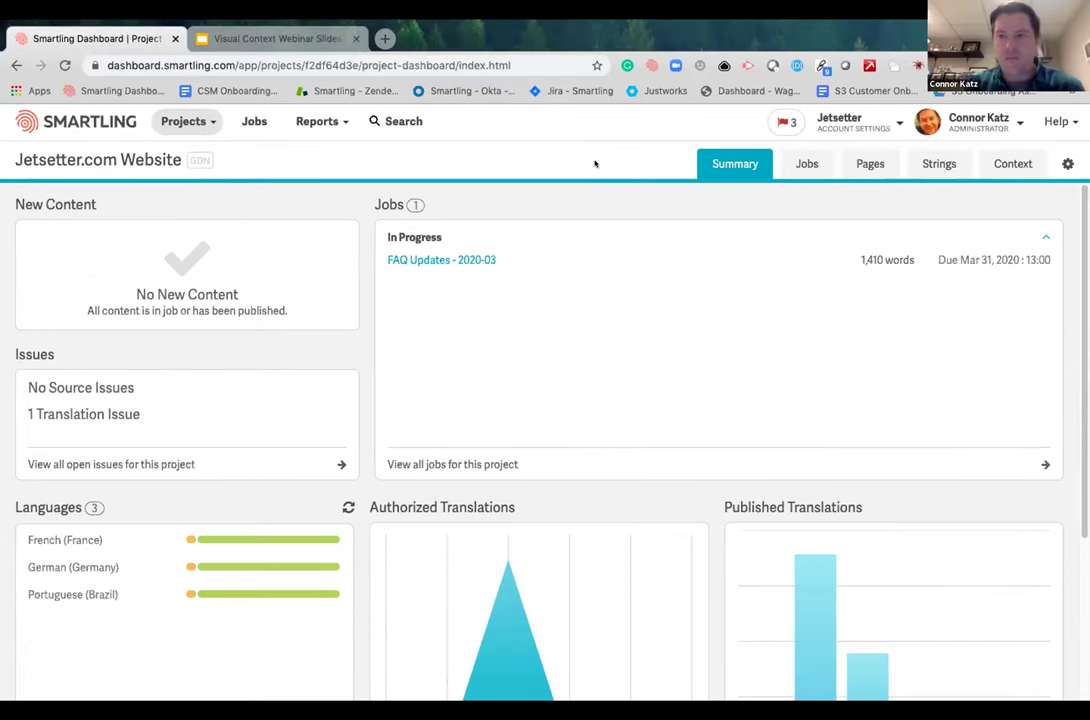
- Open the FAQ Updates - 2020-03 job's French (France) strings in the CAT tool from a row's Actions menu
left_click(480, 260)
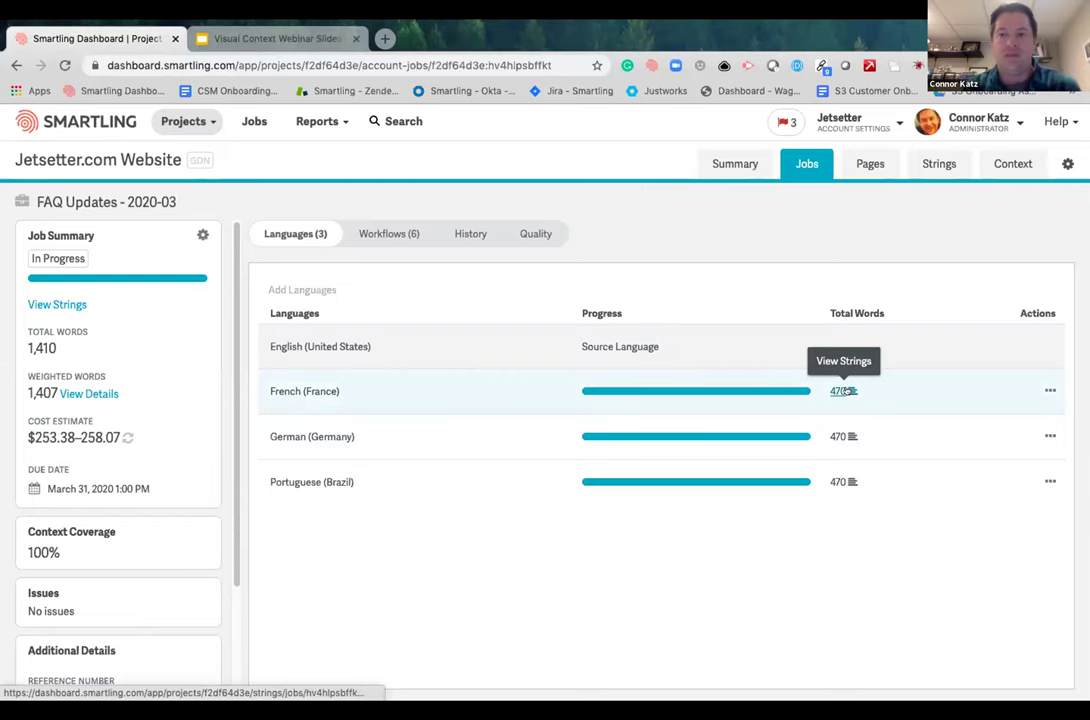
left_click(843, 391)
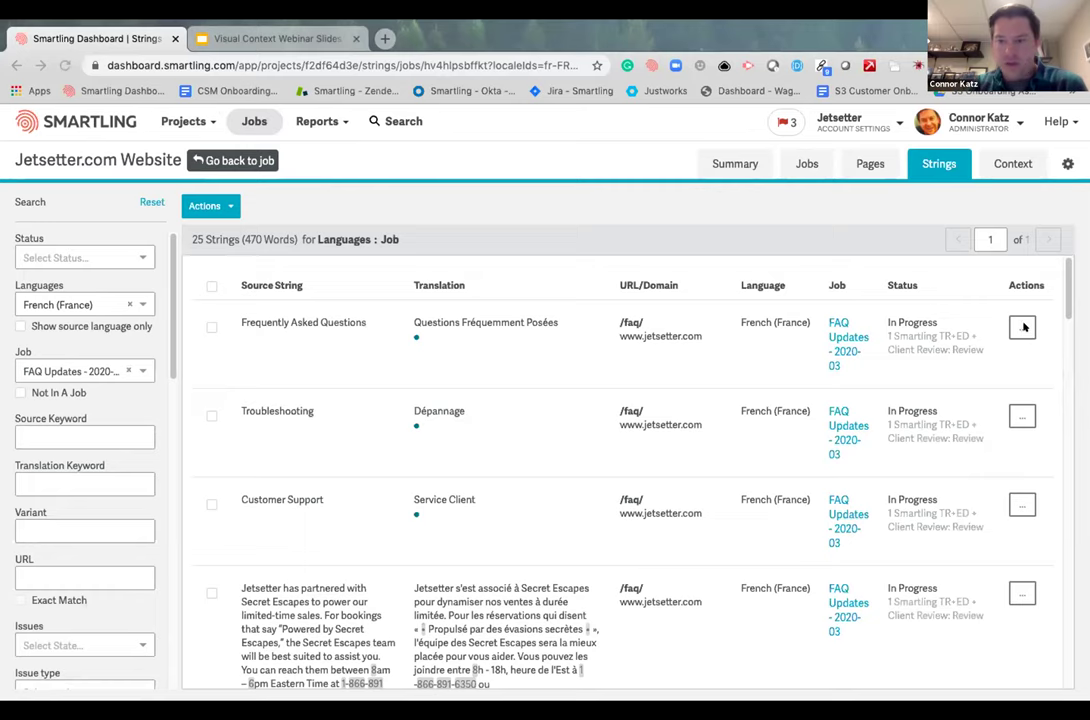
left_click(1023, 331)
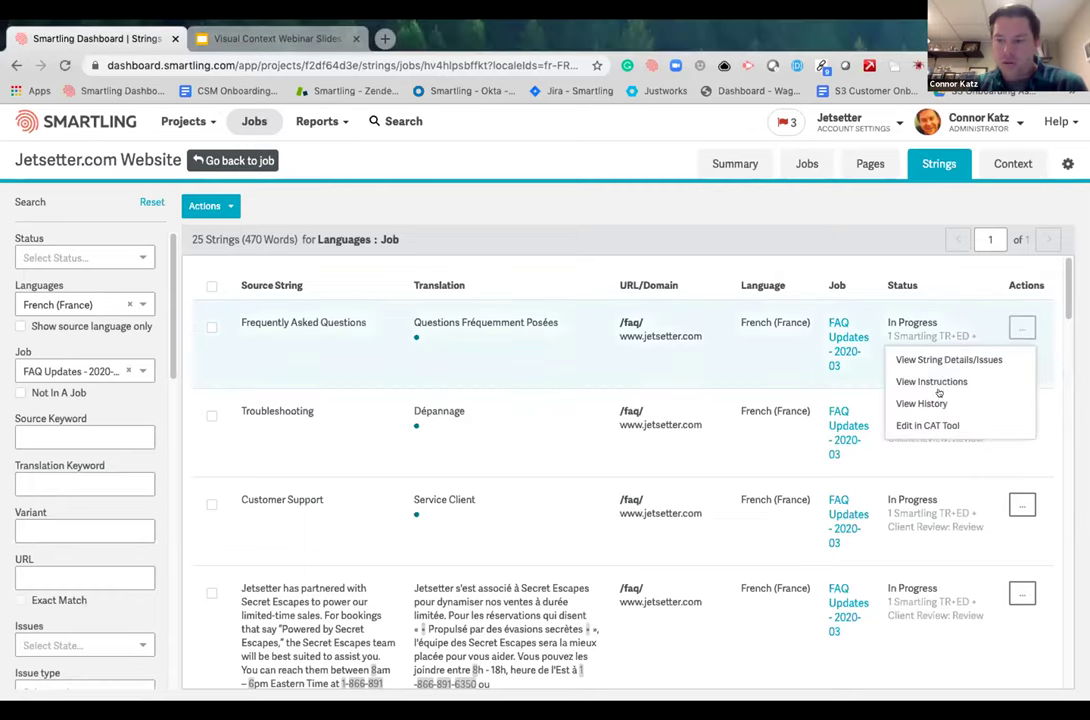
left_click(927, 425)
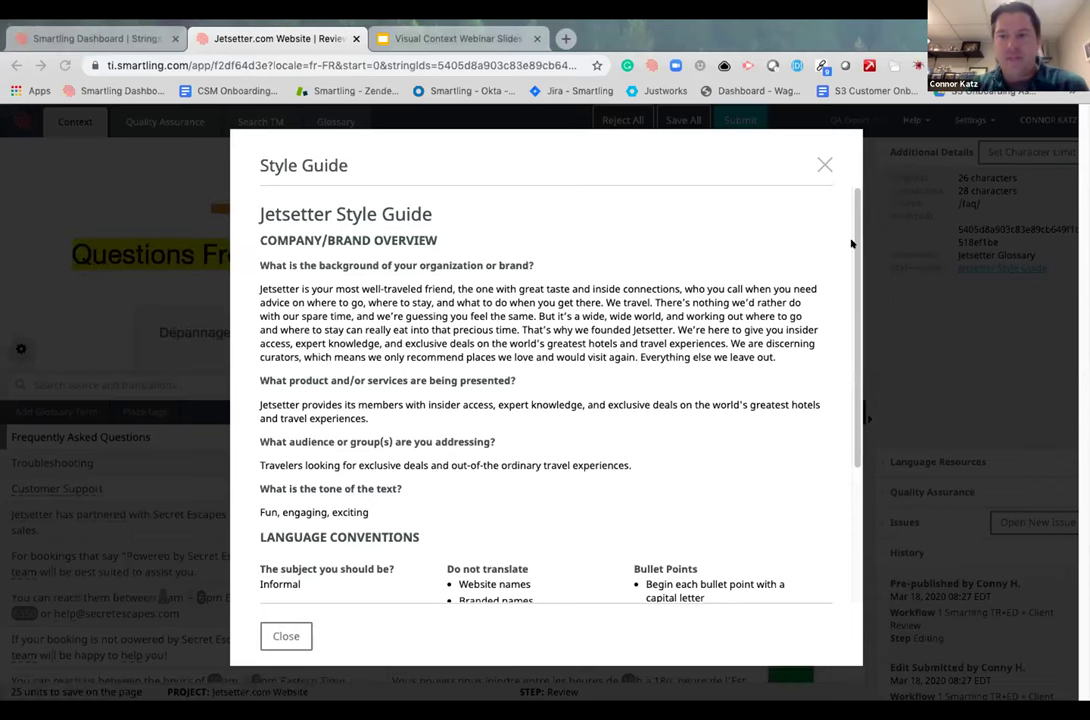
- Scroll the Jetsetter Style Guide down to Special Instructions, then close it
left_click_drag(851, 243, 851, 388)
scroll(842, 280, "up", 4)
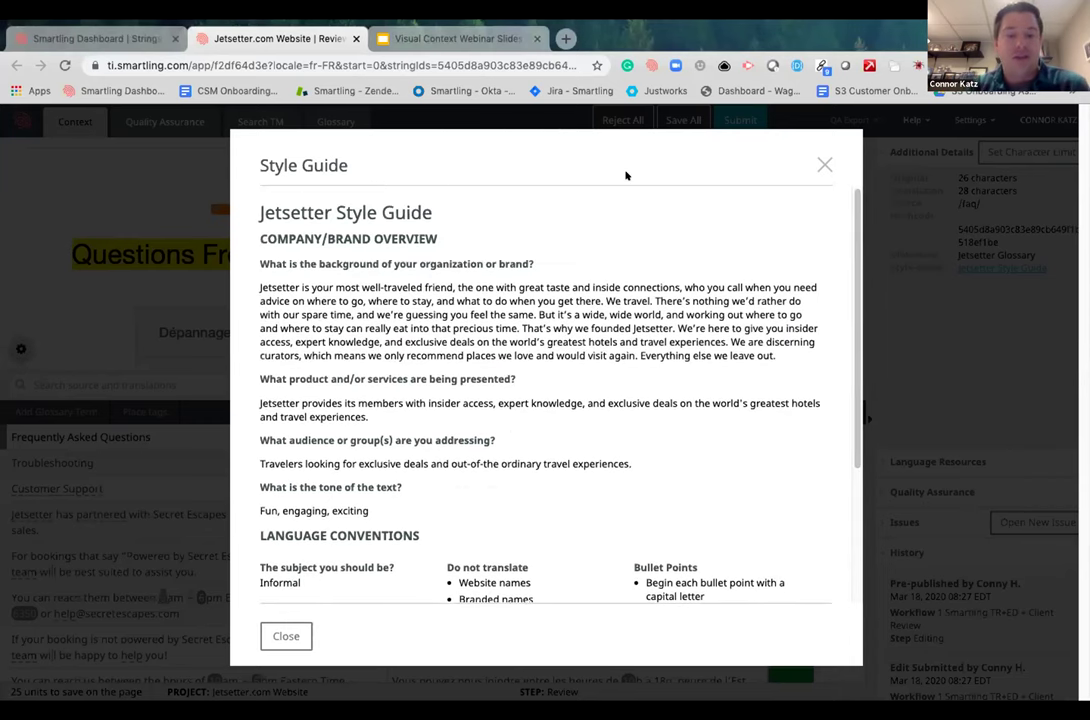
scroll(851, 378, "down", 1)
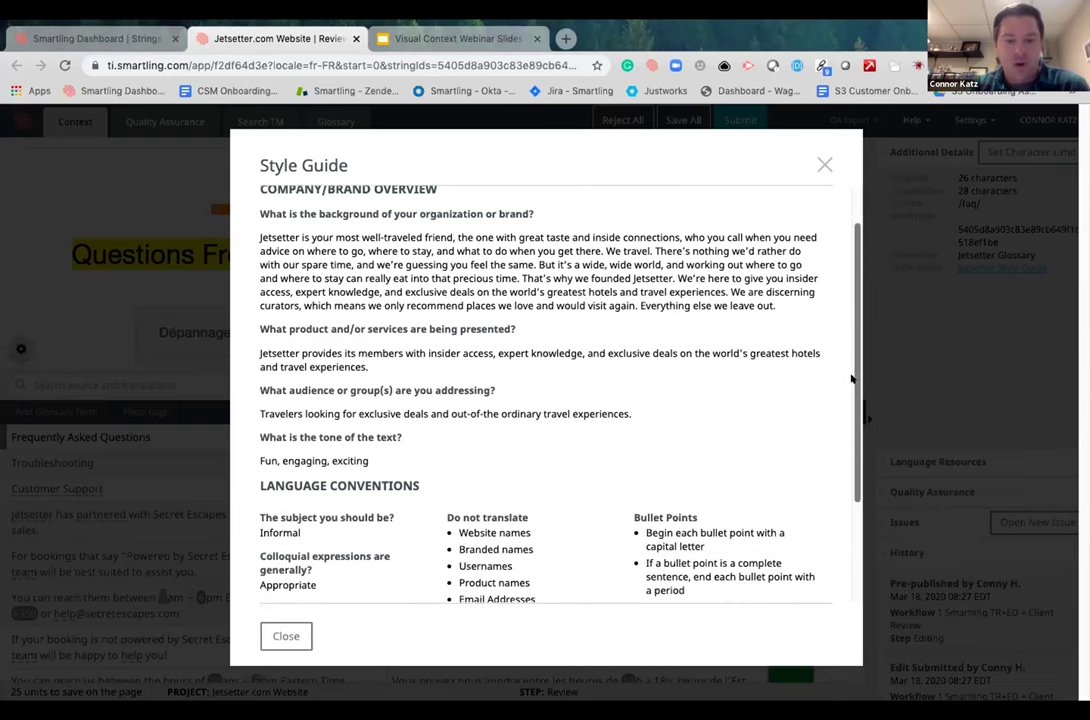
scroll(851, 400, "down", 3)
left_click(287, 637)
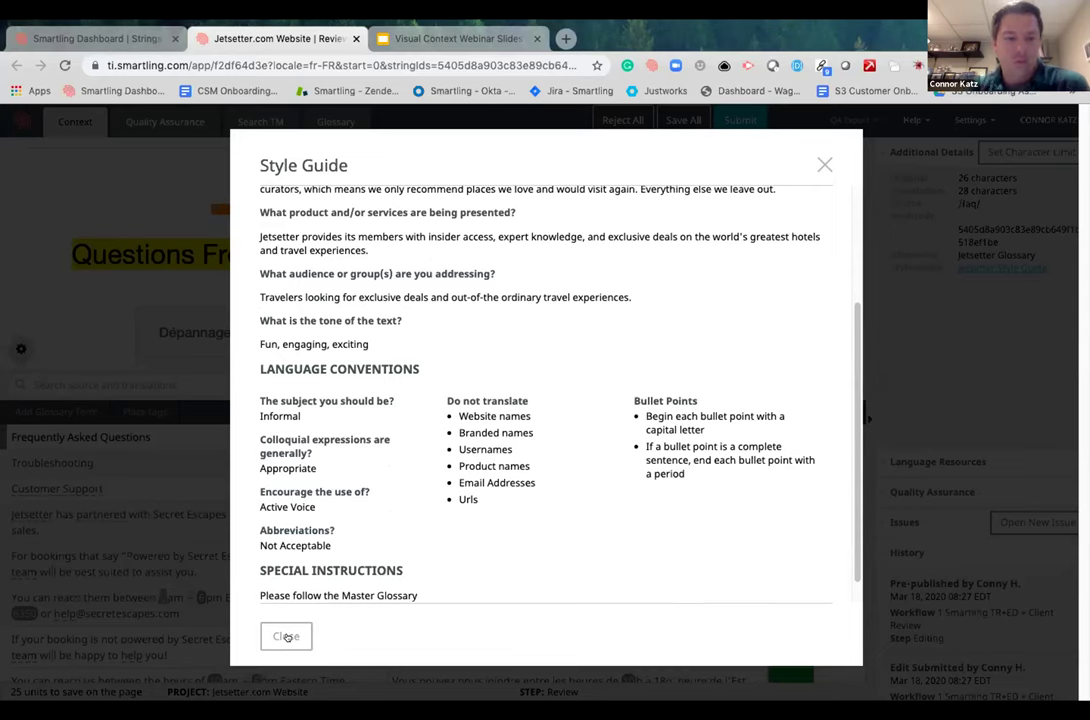
left_click(287, 636)
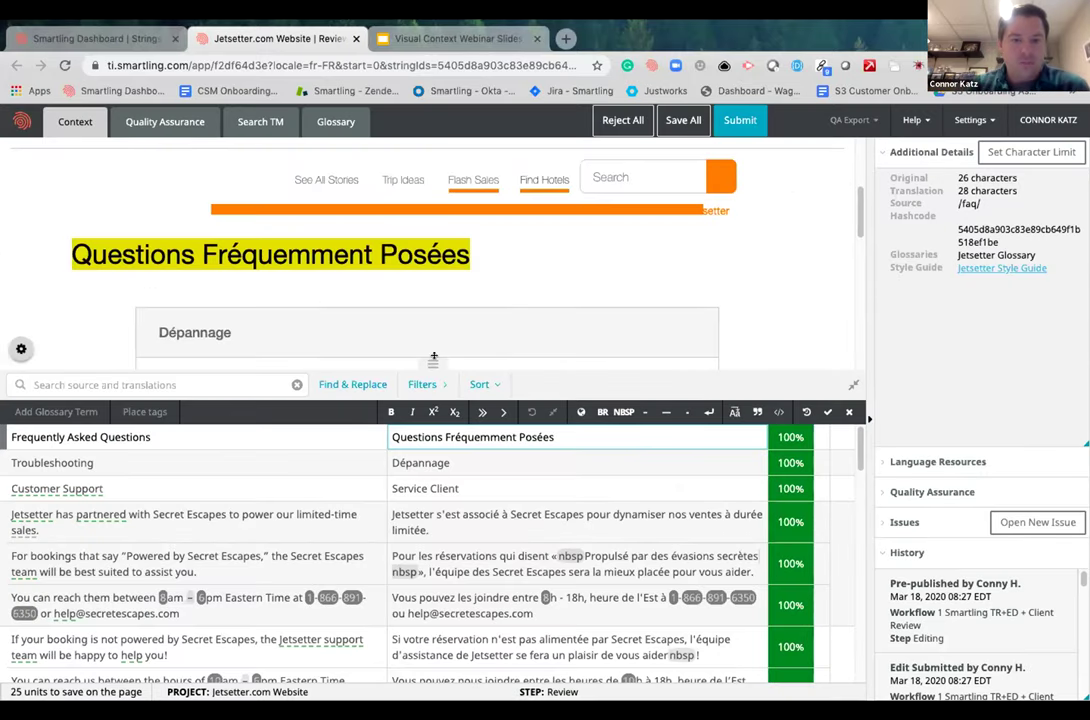
- Resize the preview and grid, pick the Dépannage heading in the FAQ preview, then enlarge the grid again
left_click_drag(430, 359, 432, 266)
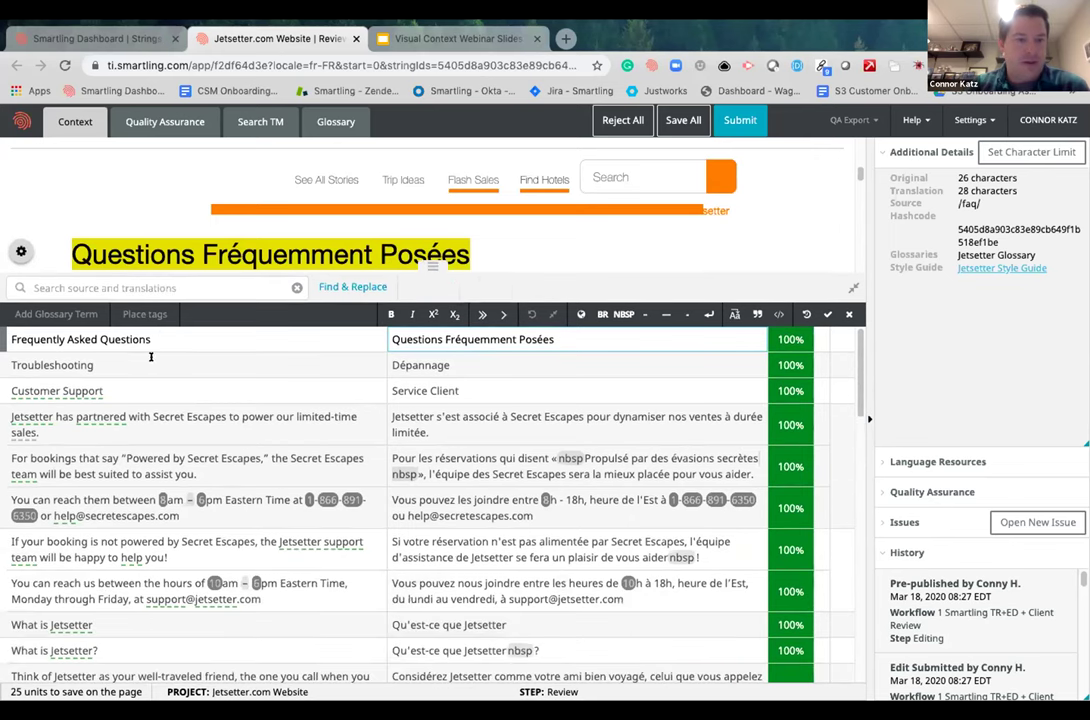
left_click_drag(153, 339, 9, 339)
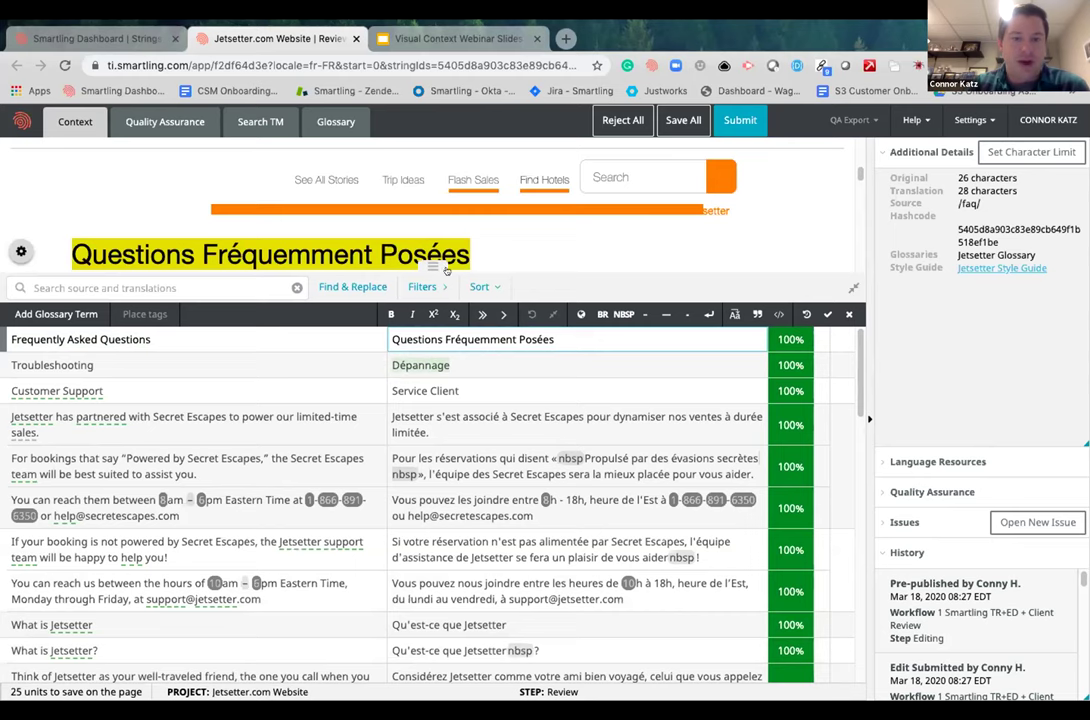
left_click_drag(432, 262, 490, 578)
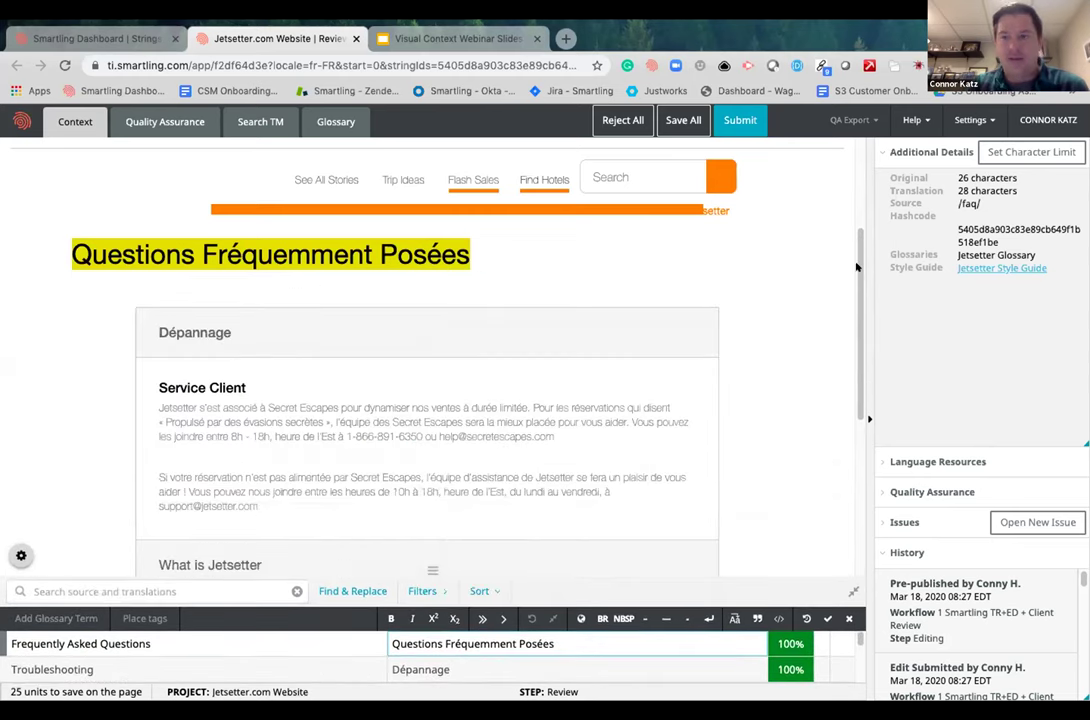
left_click_drag(857, 267, 850, 461)
scroll(810, 292, "up", 10)
scroll(818, 272, "down", 3)
scroll(818, 268, "up", 3)
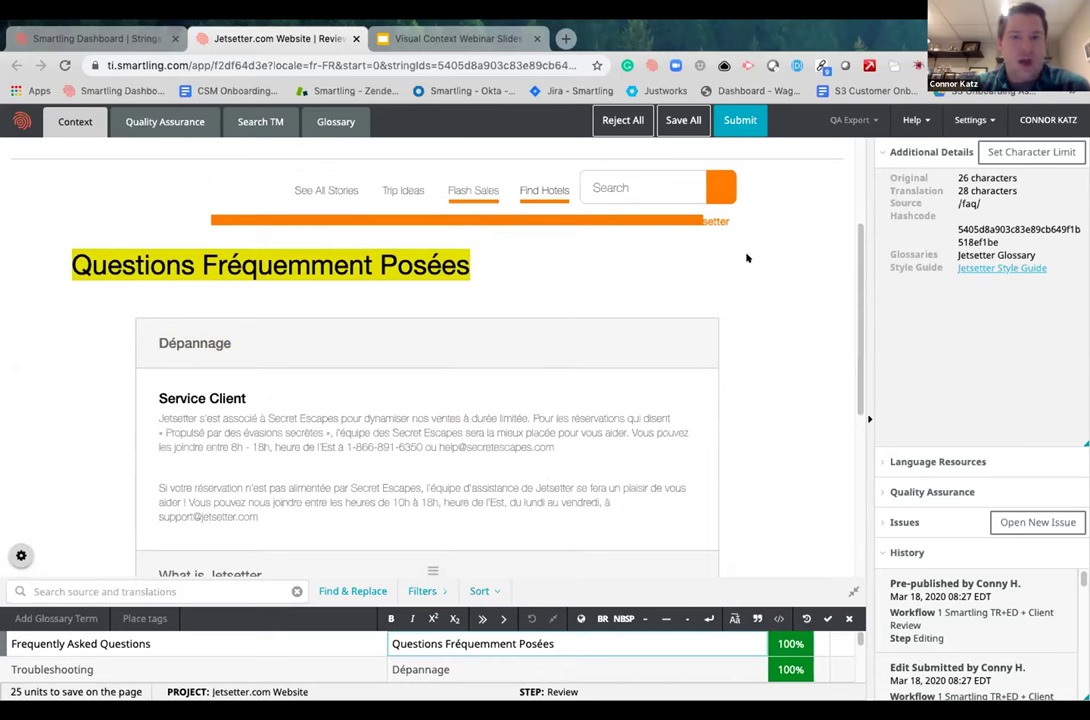
left_click_drag(854, 261, 165, 272)
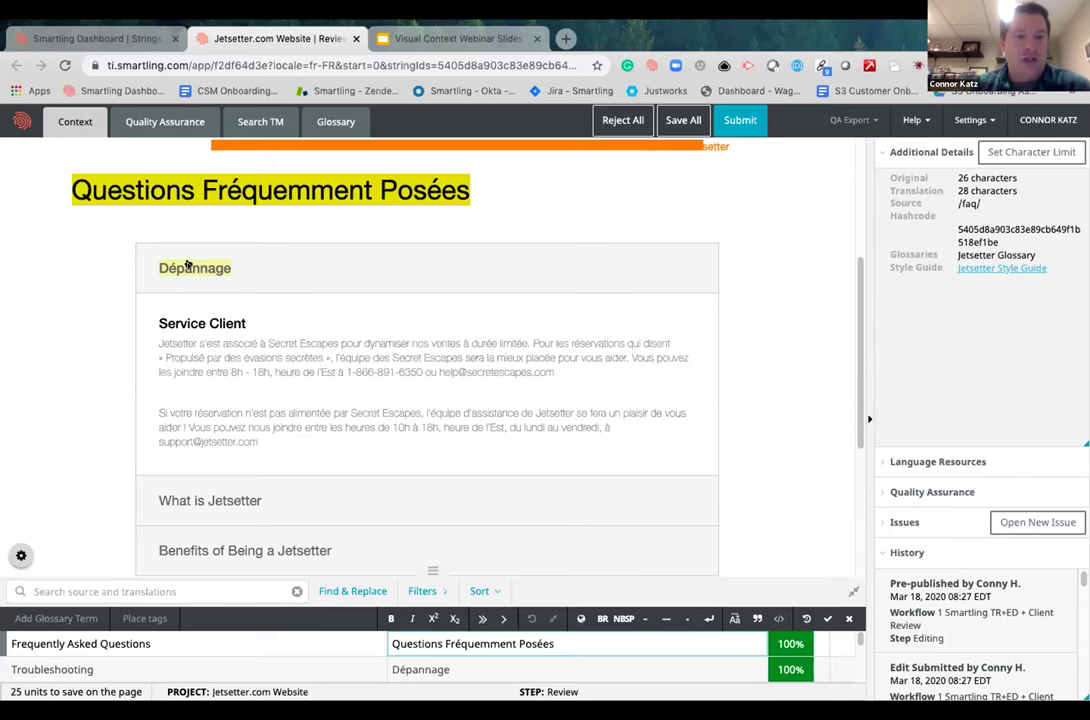
left_click(187, 266)
left_click_drag(433, 570, 433, 263)
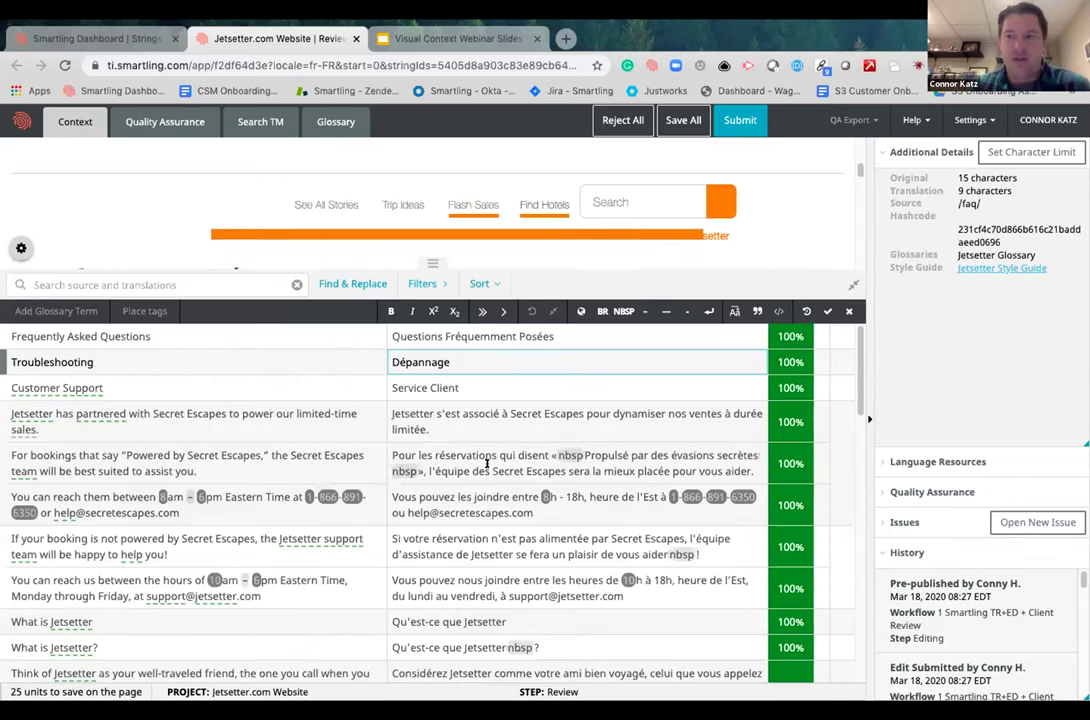
- Replace the Customer Support translation 'Service Client' with 'Smartling IS GREAT'
left_click(477, 386)
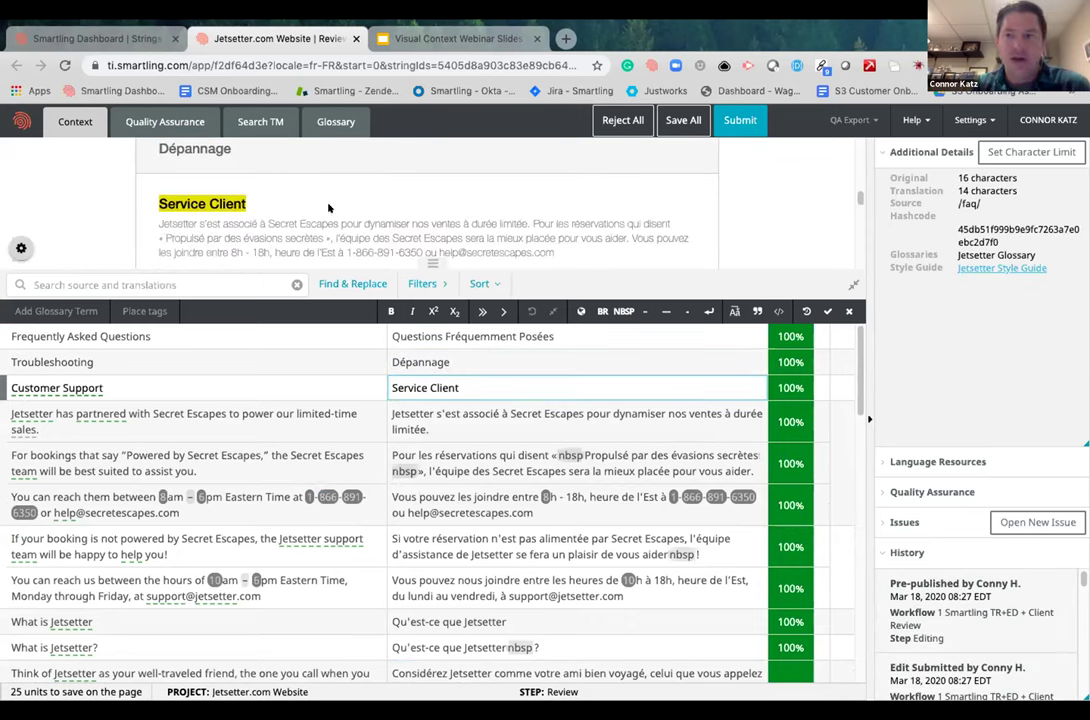
left_click_drag(474, 387, 369, 377)
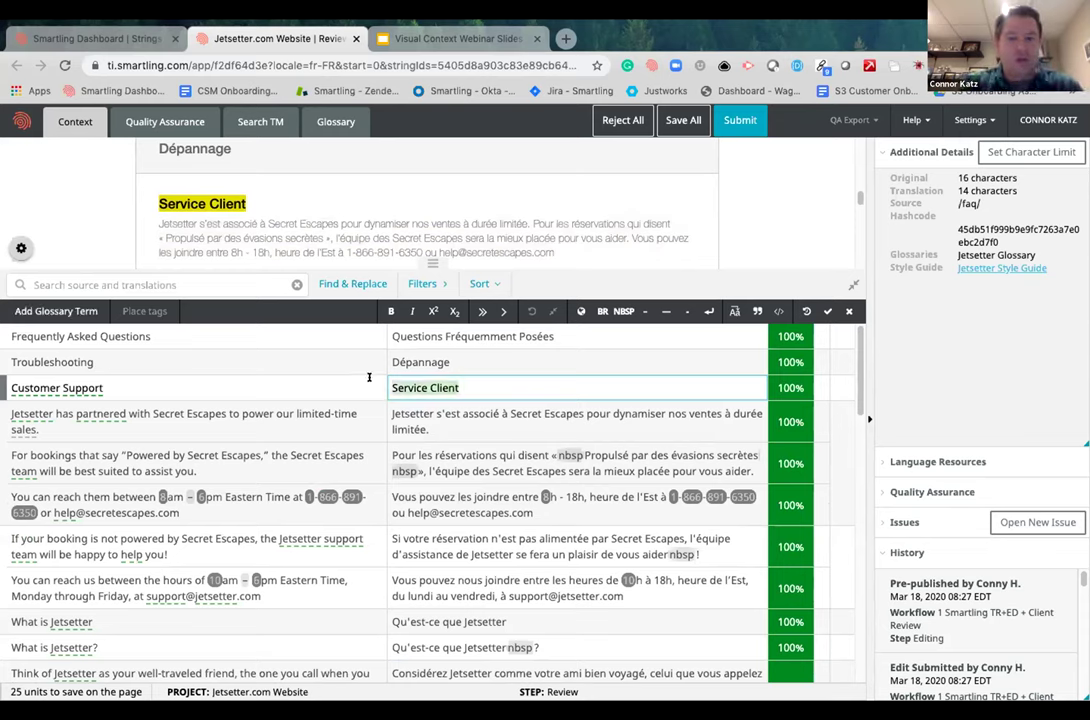
type("Alkjaldjfkljadf")
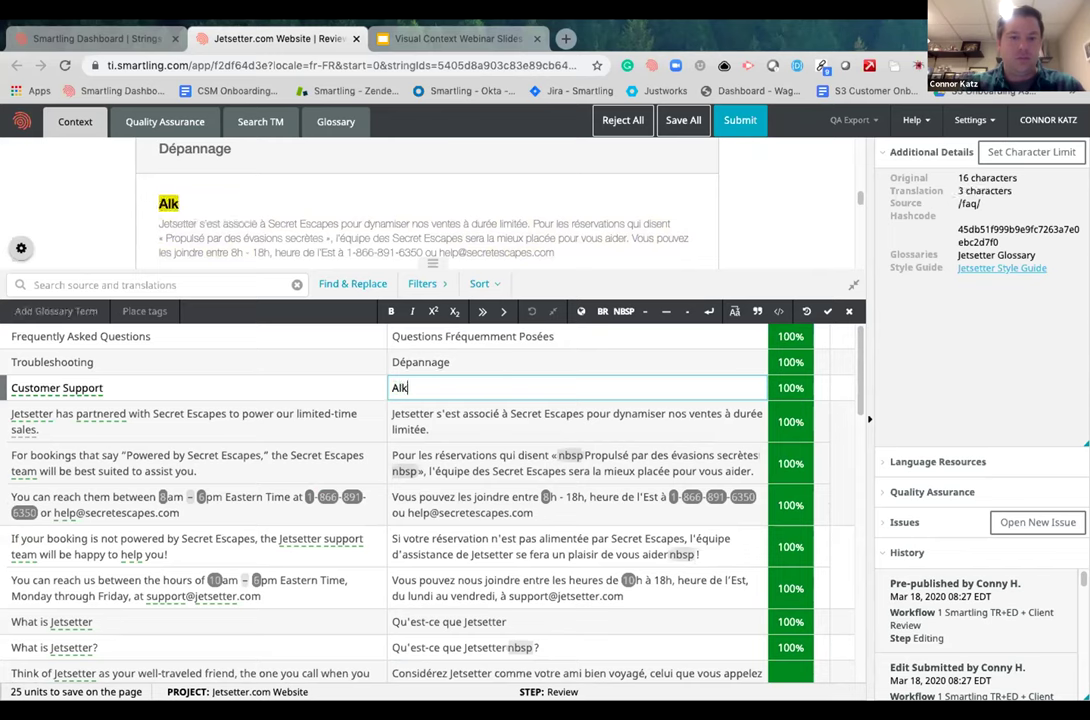
key("BackSpace")
key("BackSpace")
key("BackSpace")
key("BackSpace")
key("BackSpace")
key("BackSpace")
key("BackSpace")
key("BackSpace")
key("BackSpace")
key("BackSpace")
key("BackSpace")
key("BackSpace")
key("BackSpace")
key("BackSpace")
key("BackSpace")
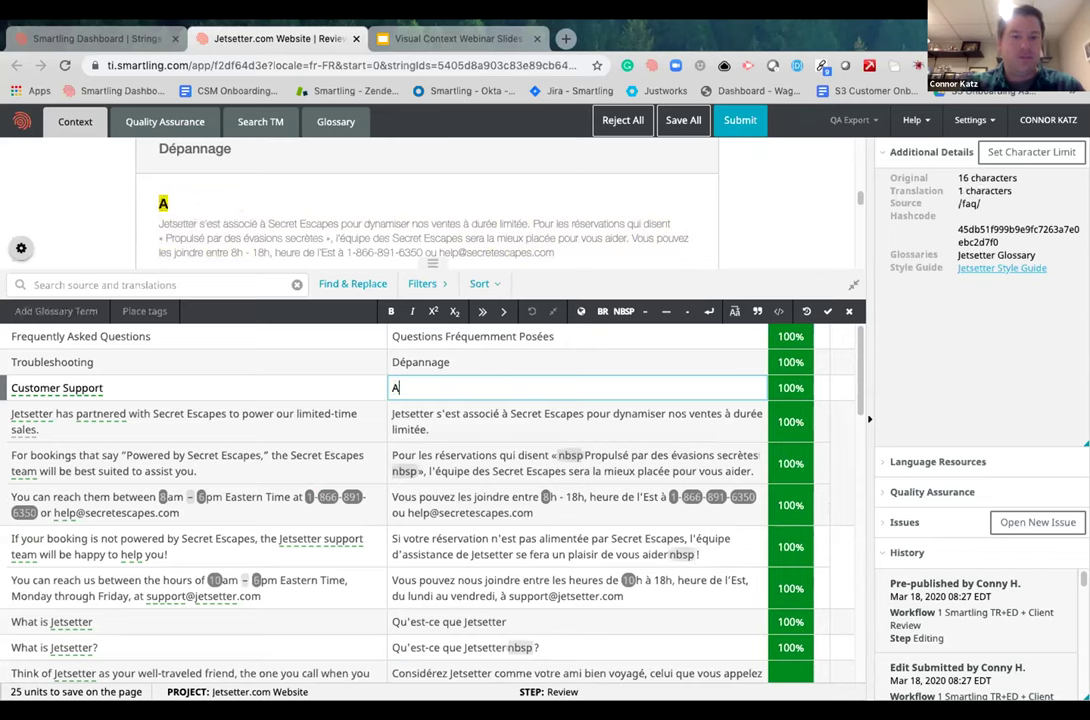
type("Smartling ")
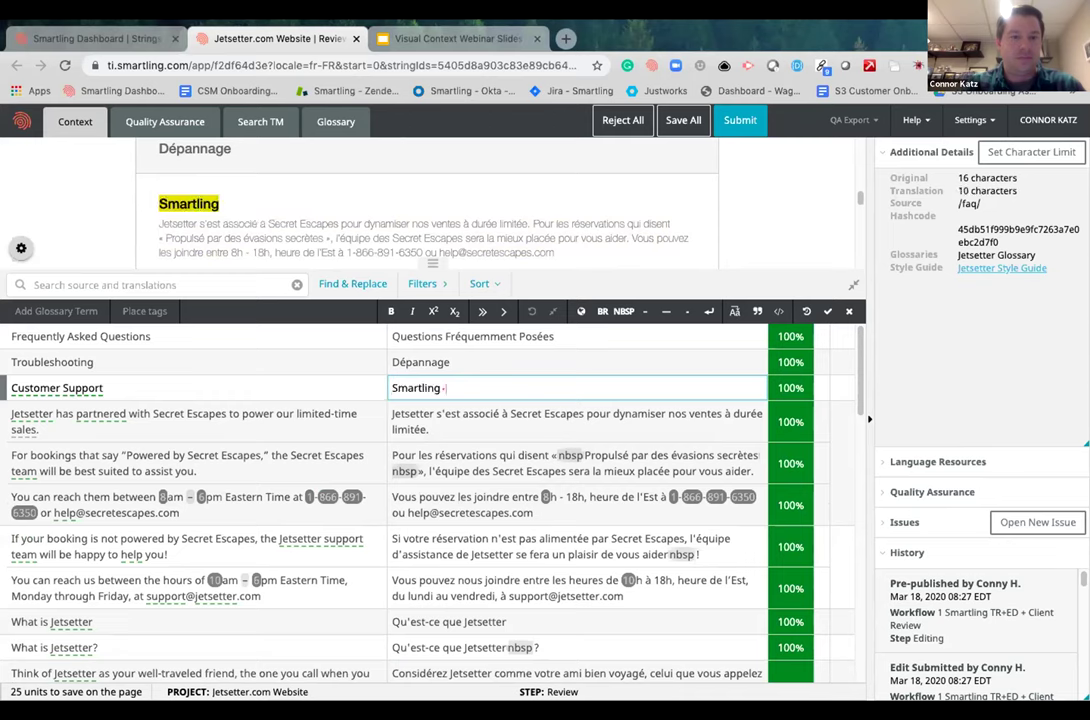
type("IS GREAT")
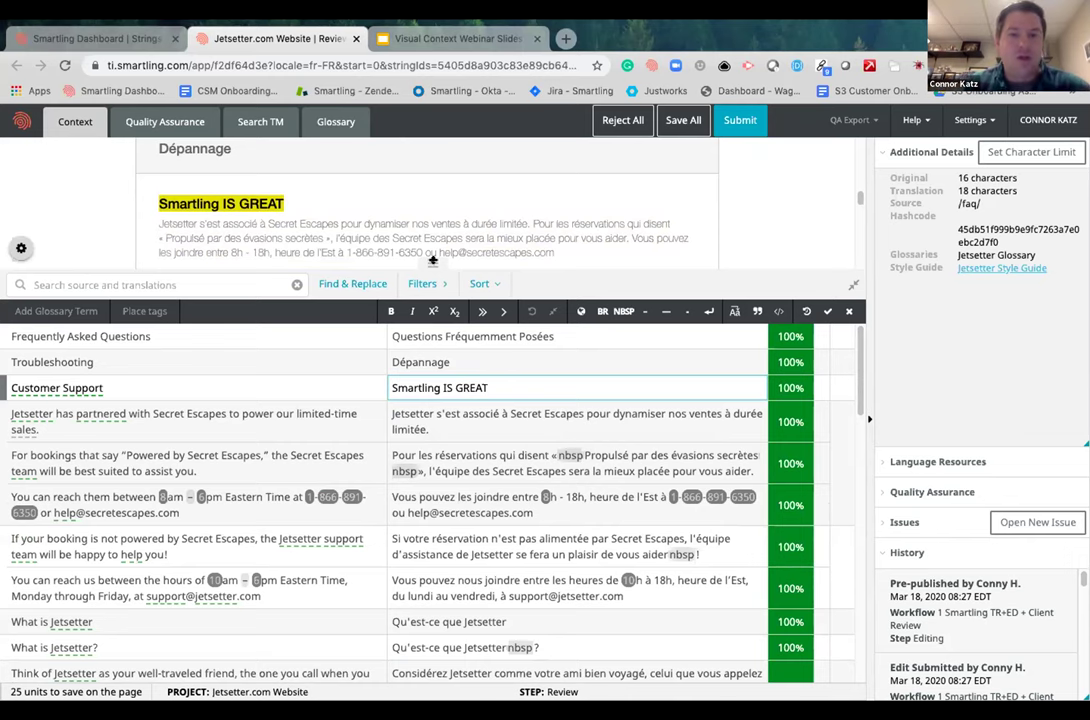
- Enlarge the page preview and scroll it to check the new heading
left_click_drag(432, 262, 425, 426)
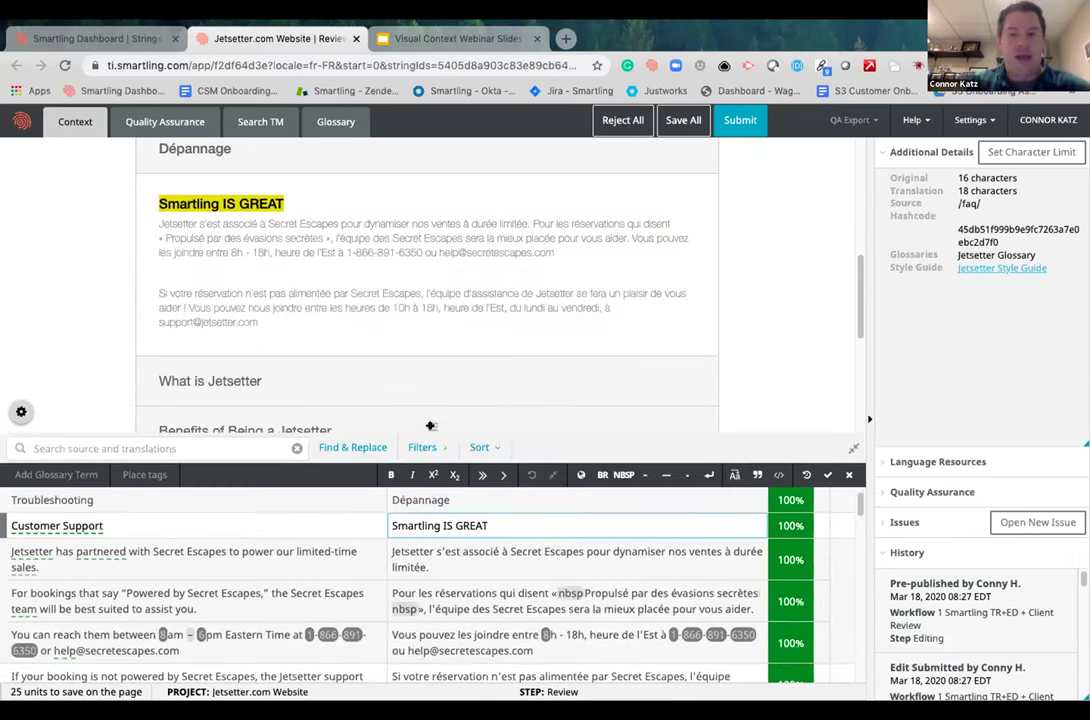
mouse_move(861, 330)
left_mouse_down()
mouse_move(858, 314)
mouse_move(855, 327)
left_mouse_up()
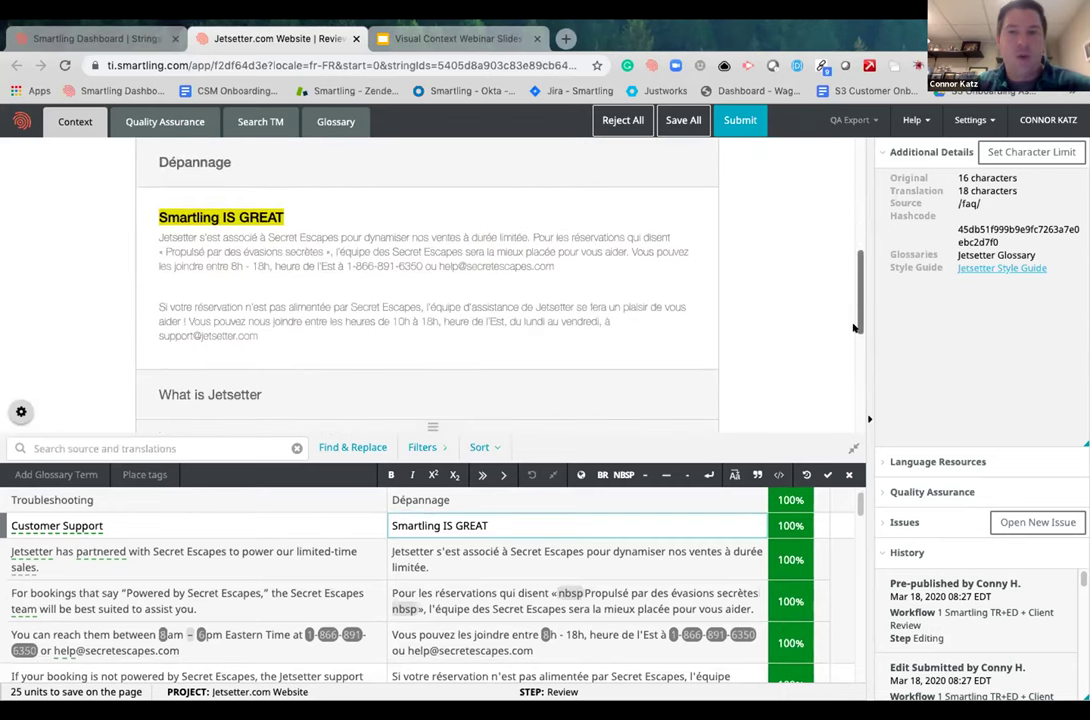
scroll(852, 335, "up", 5)
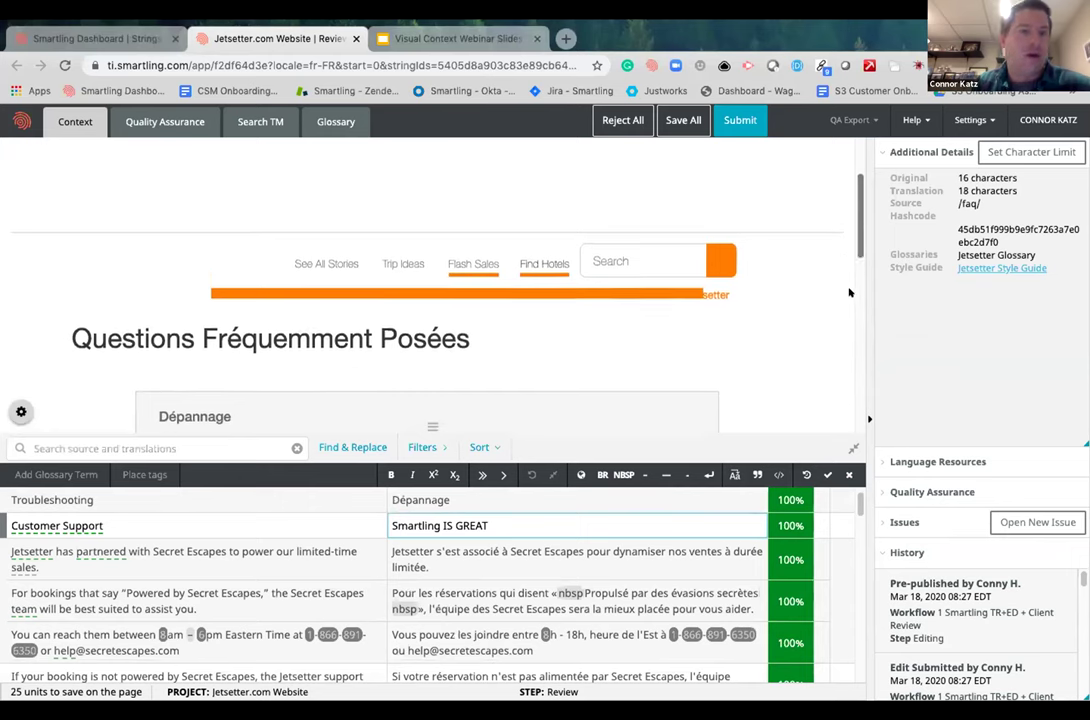
scroll(850, 300, "down", 4)
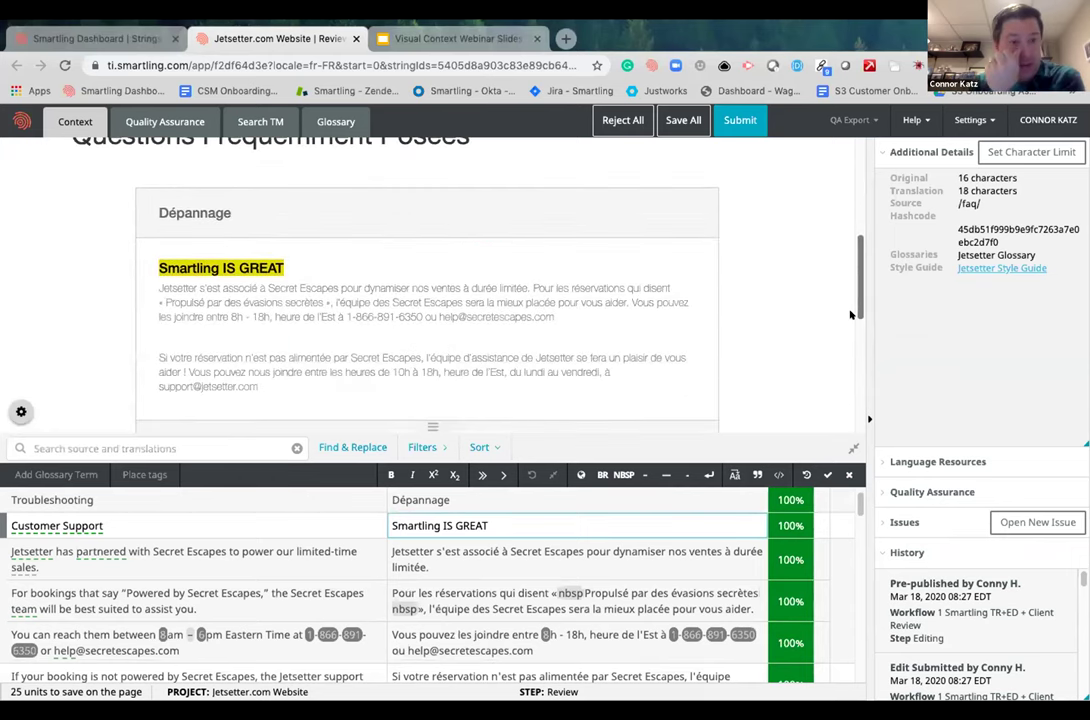
scroll(850, 315, "down", 6)
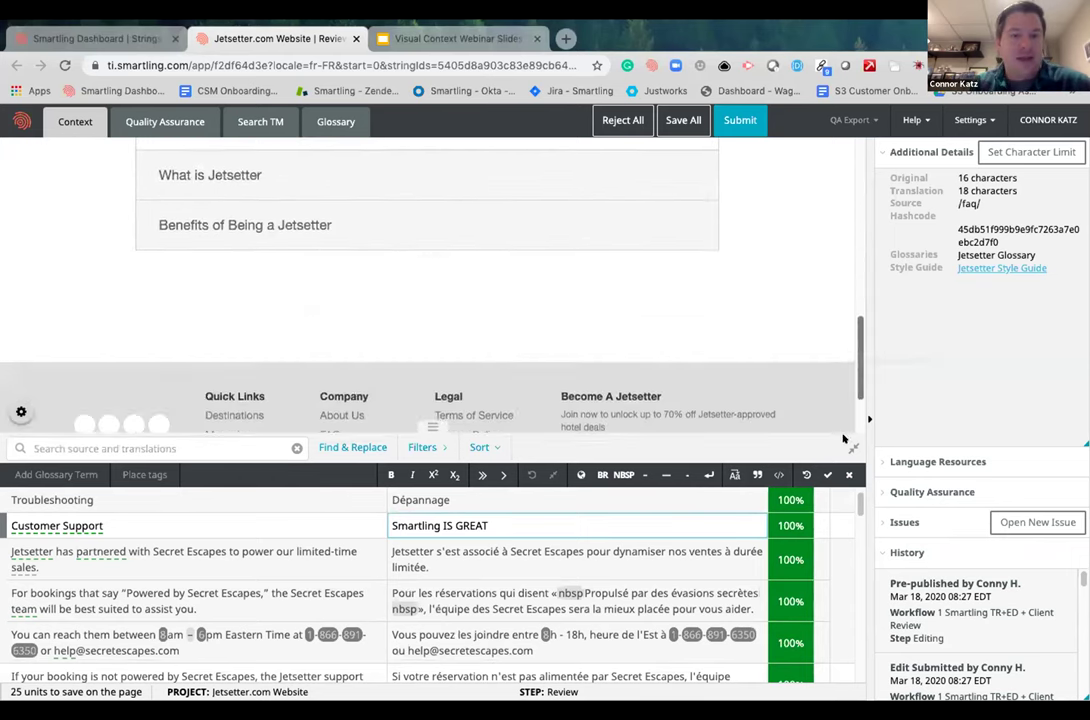
- Scroll the FAQ preview and adjust the splitter so the 'Smartling IS GREAT' heading under Dépannage shows
scroll(843, 430, "down", 2)
scroll(818, 265, "up", 12)
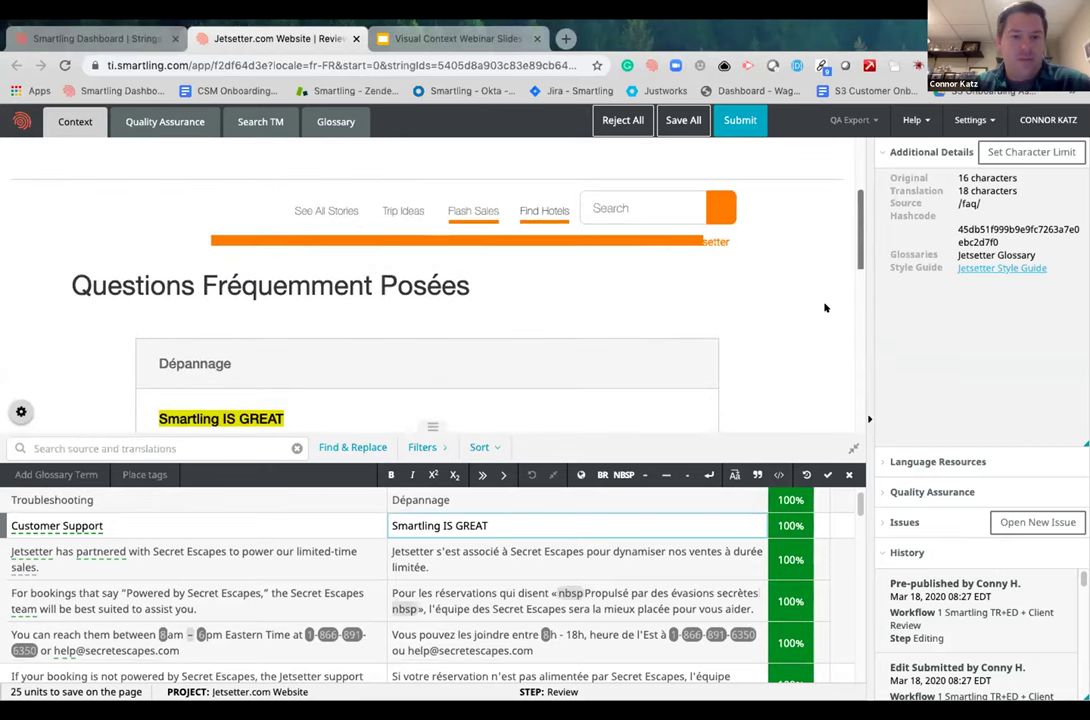
scroll(825, 308, "down", 2)
left_click_drag(430, 424, 441, 482)
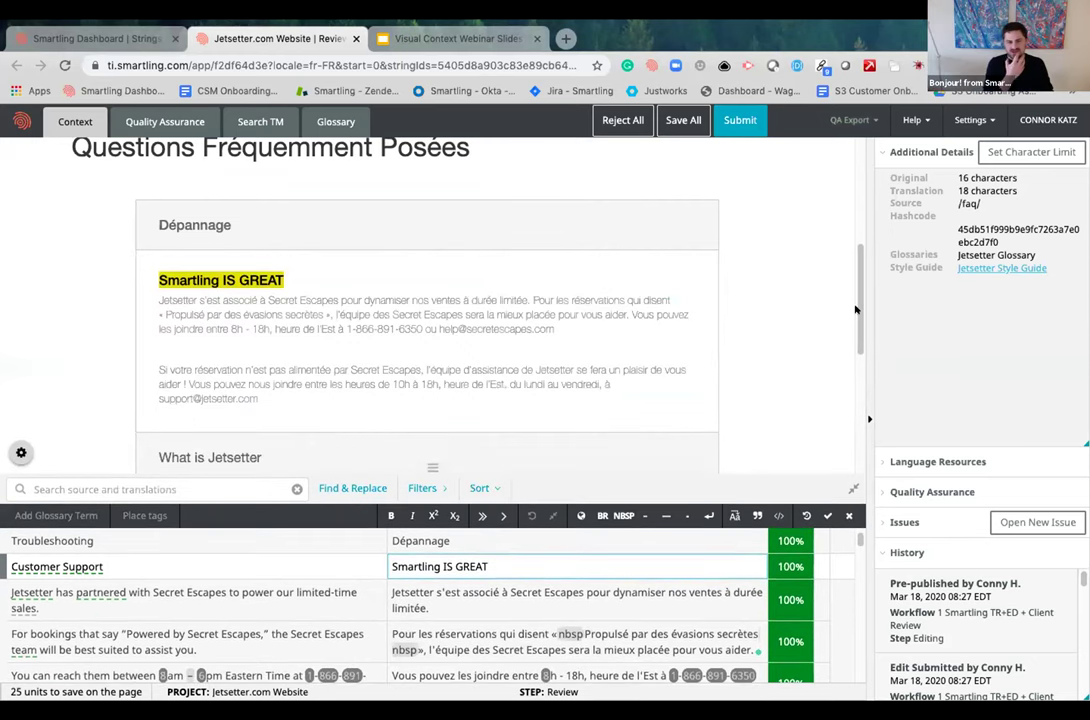
scroll(855, 283, "up", 1)
scroll(855, 283, "down", 1)
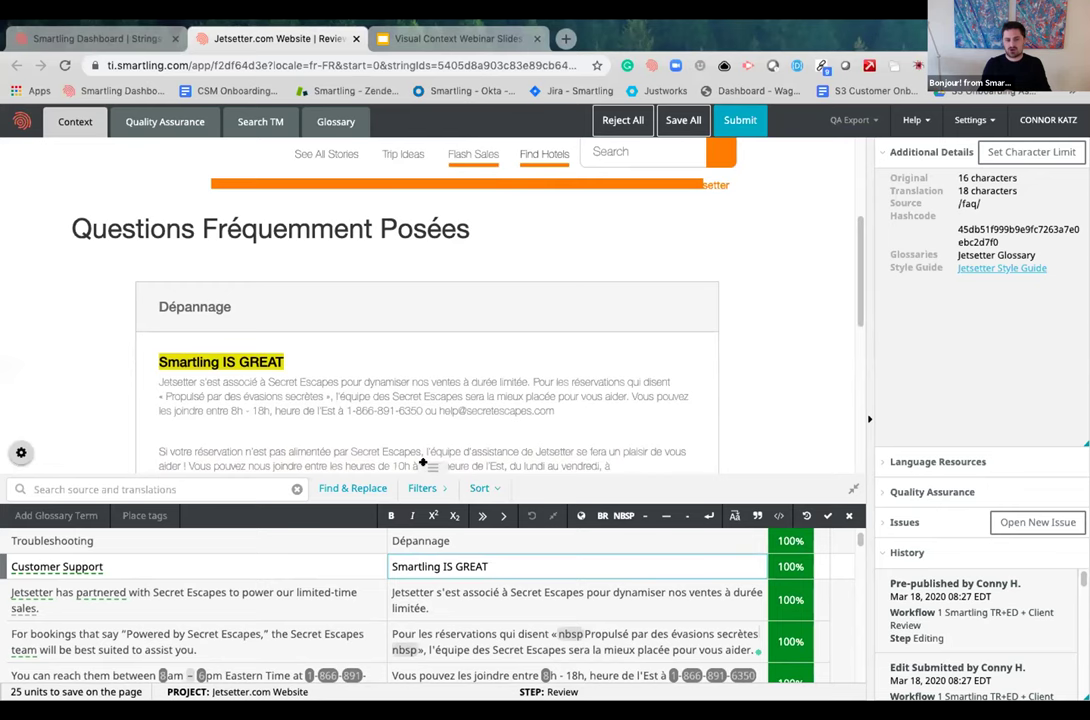
- Drag the preview/grid splitter upward to show more French translation rows
left_click_drag(423, 462, 432, 432)
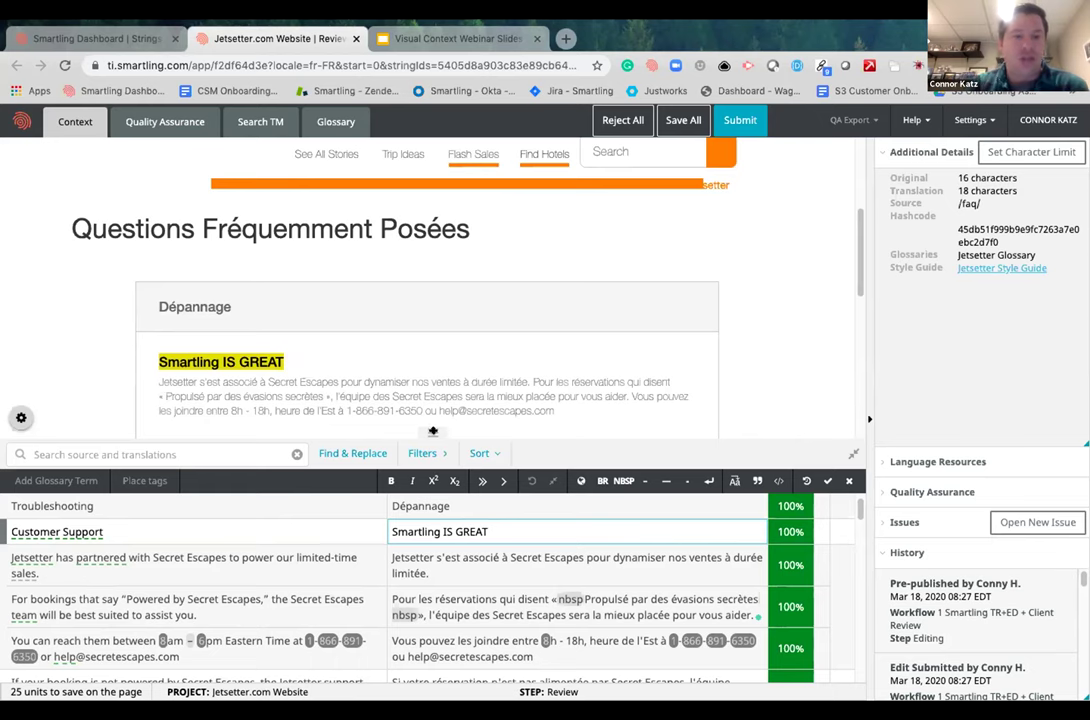
left_click_drag(432, 430, 434, 366)
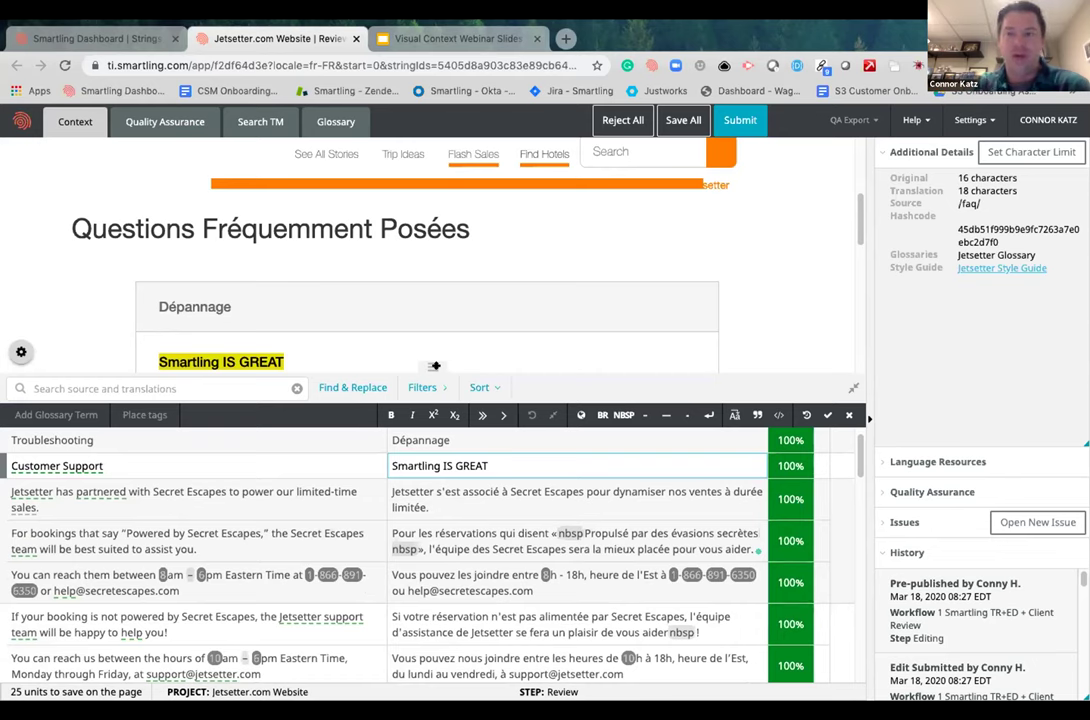
mouse_move(66, 466)
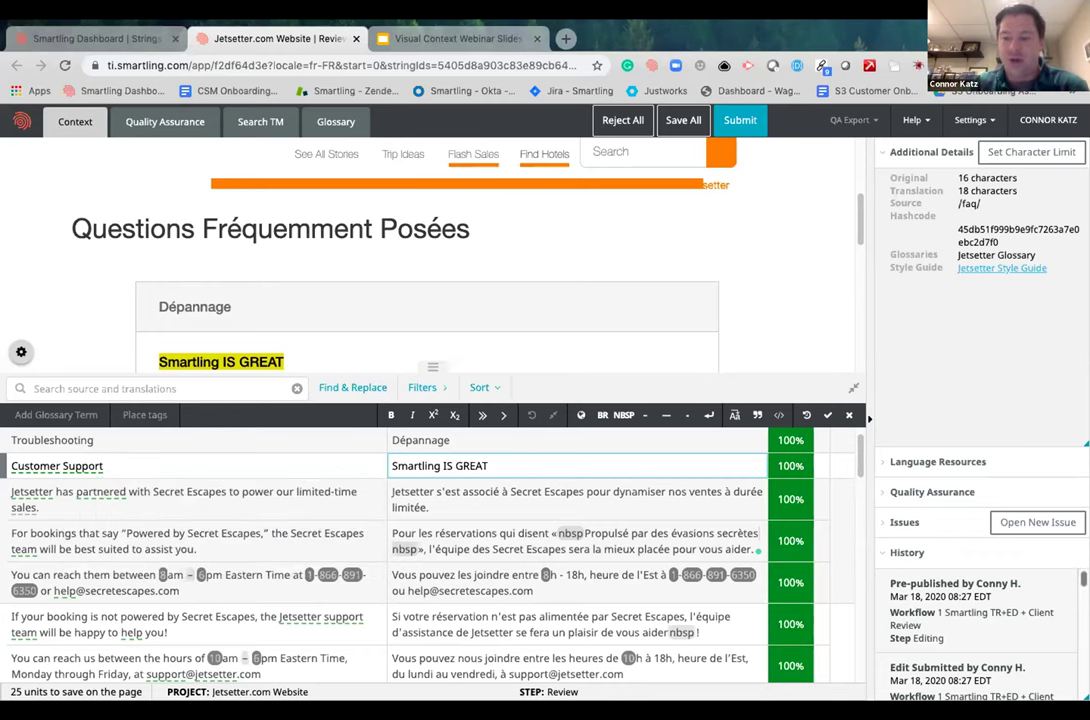
- Scroll through the Customer Support string's history, then expand its Issues section
scroll(985, 630, "down", 10)
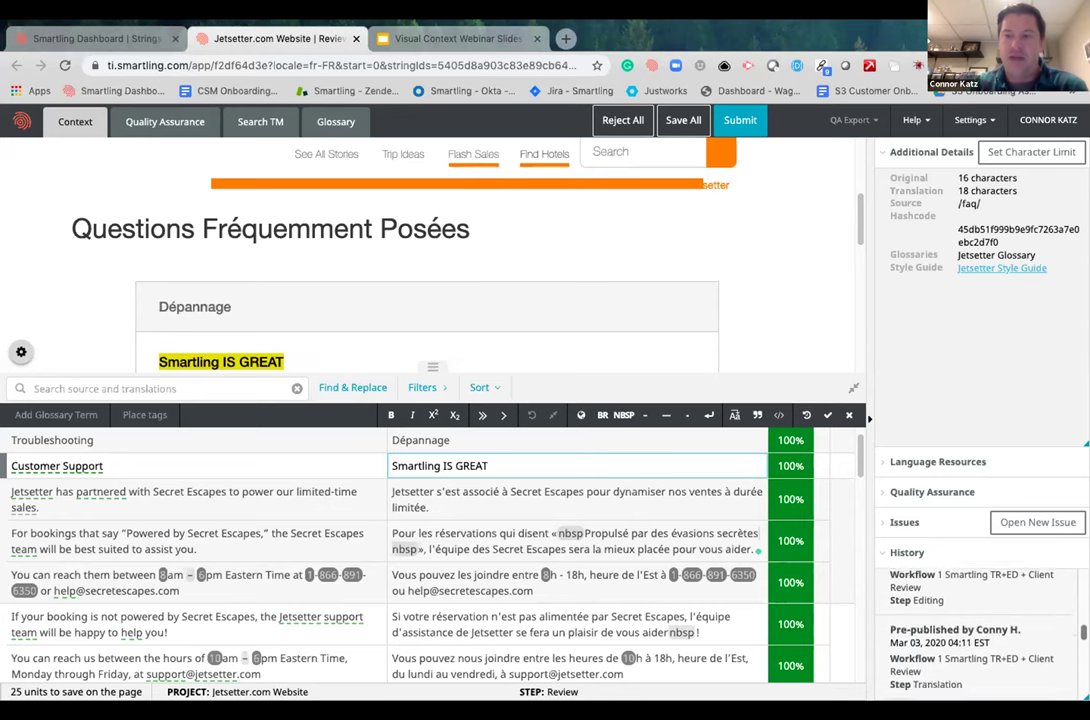
scroll(985, 630, "down", 10)
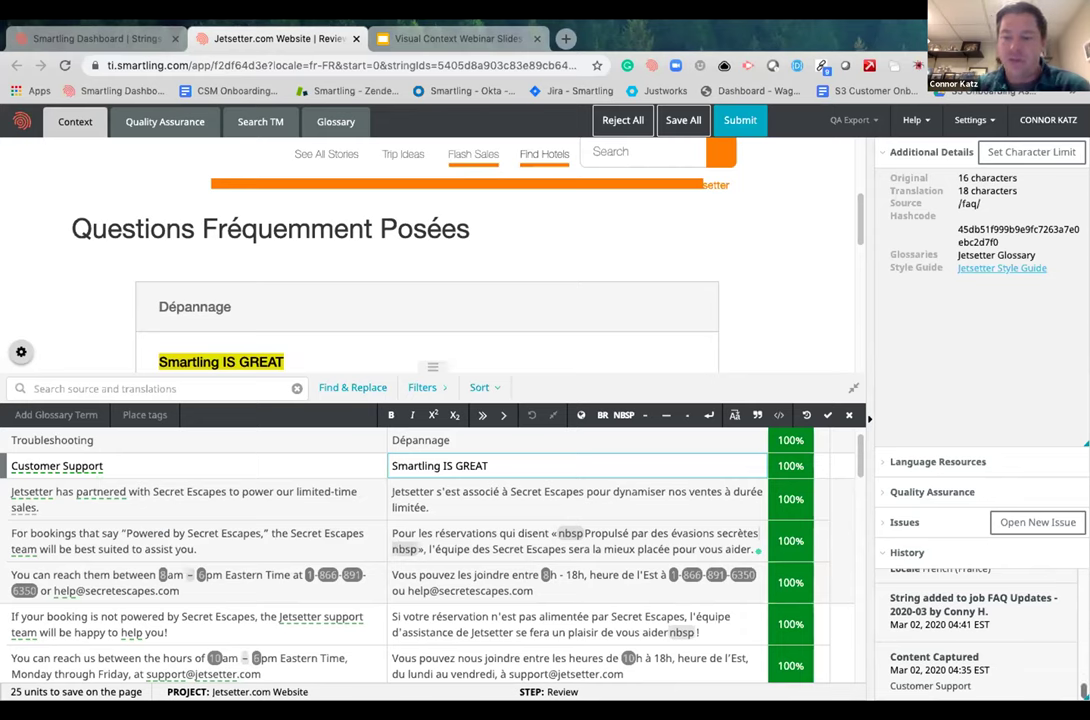
scroll(980, 630, "up", 2)
scroll(980, 630, "up", 5)
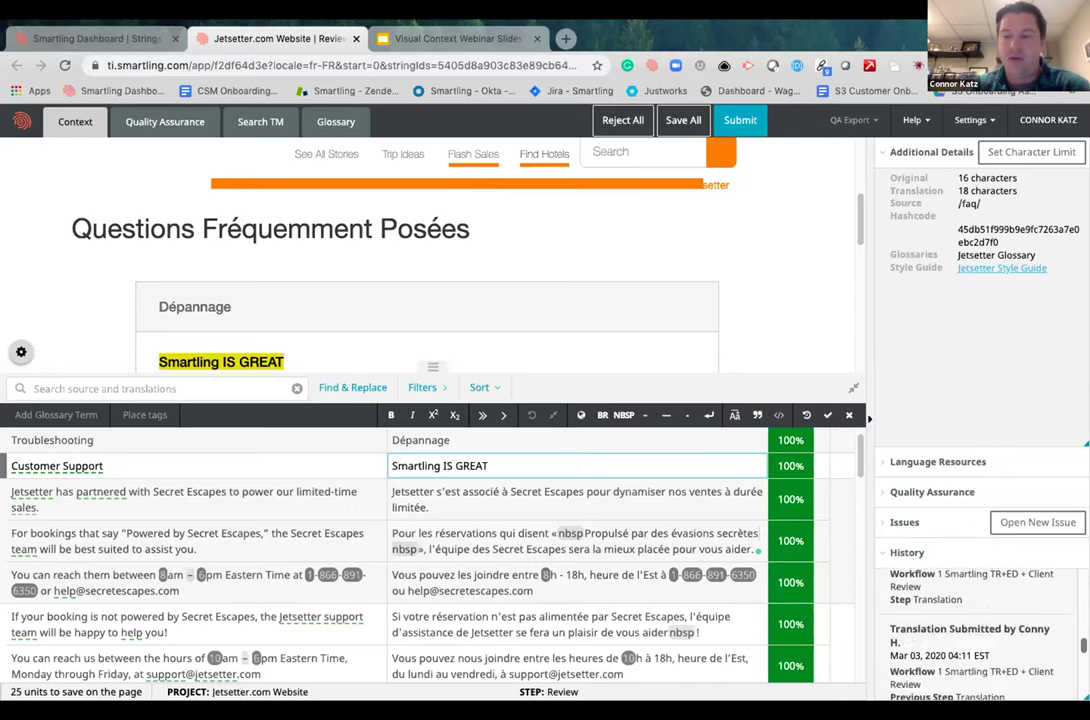
left_click(938, 520)
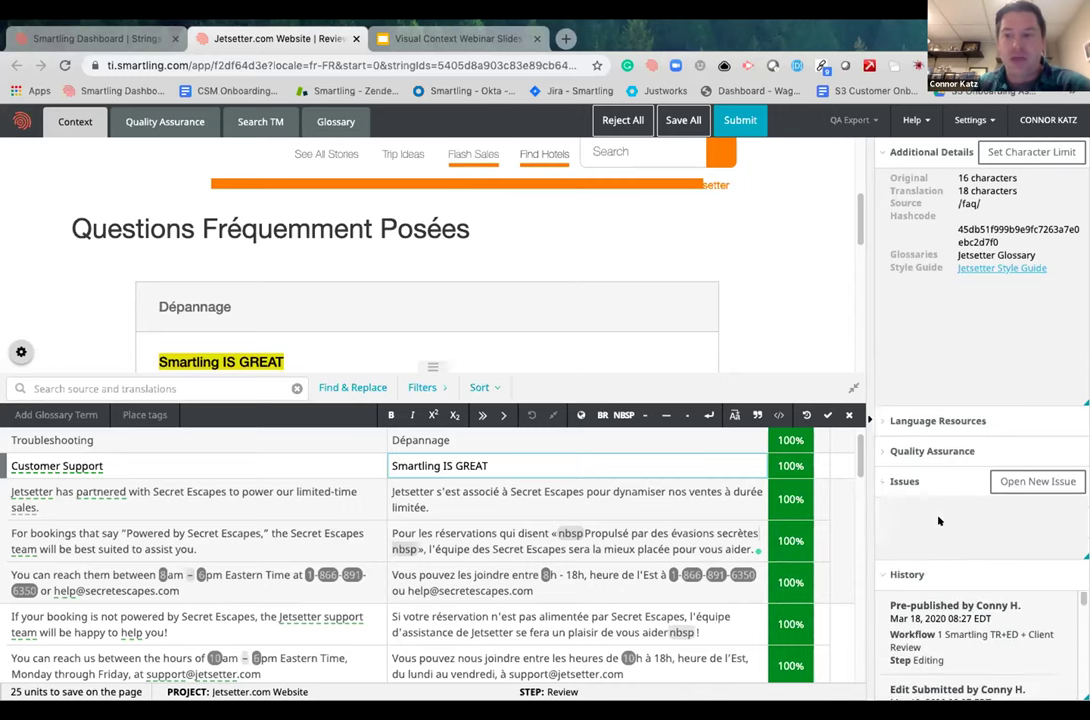
left_click(1026, 479)
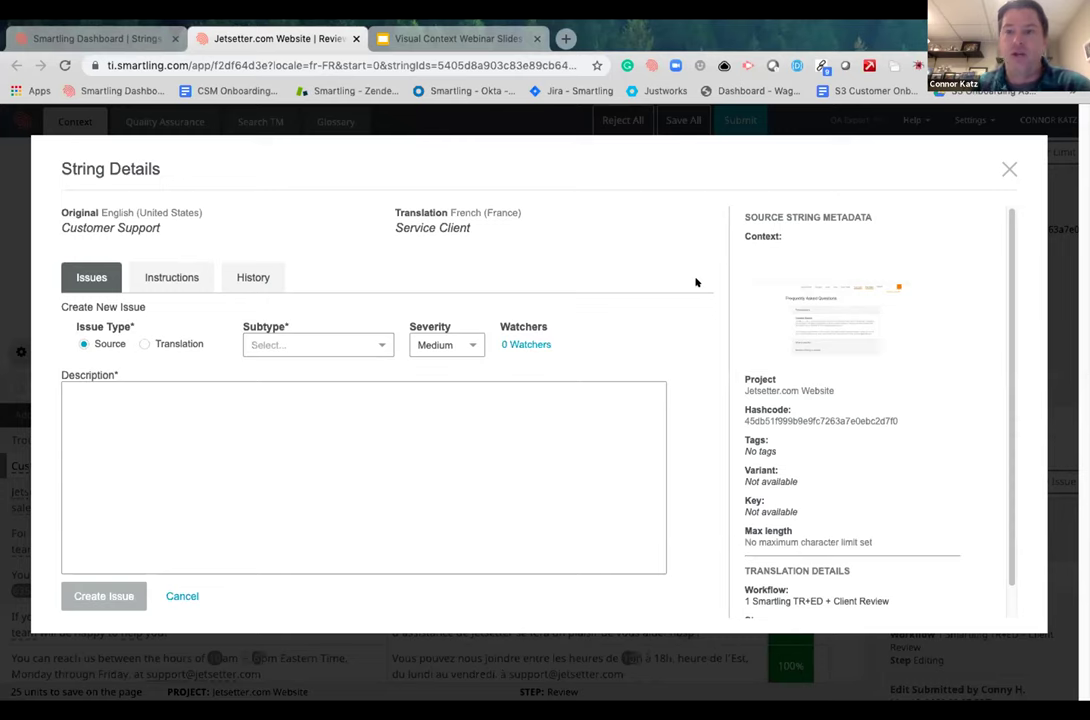
left_click(1007, 170)
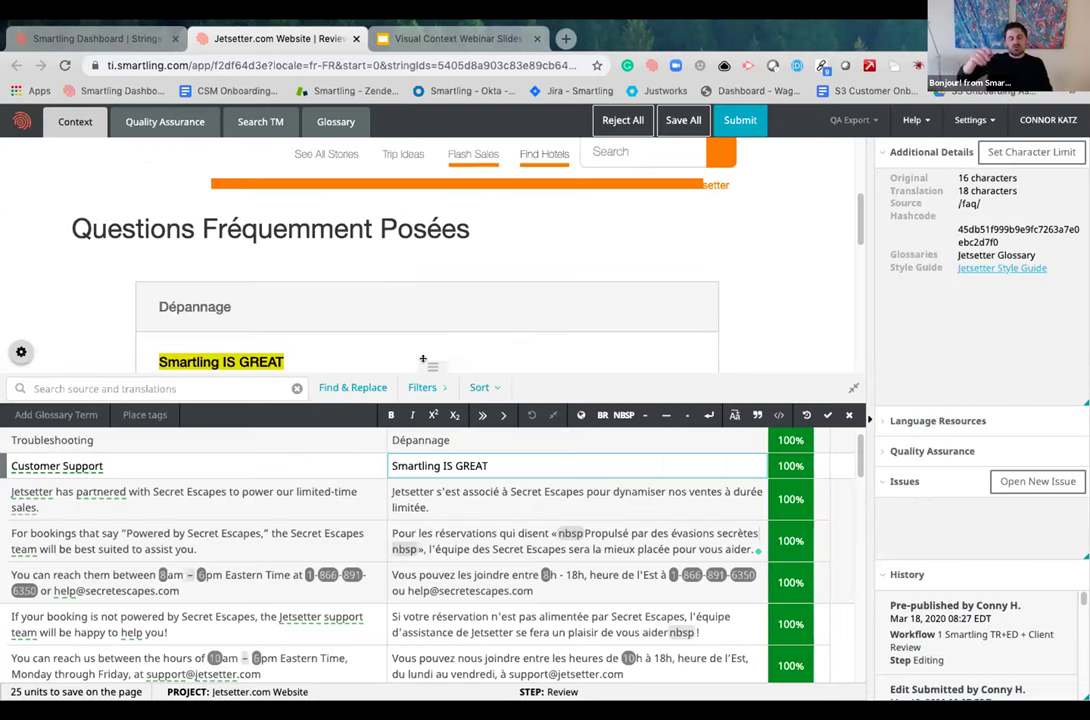
- Enlarge the context preview and switch it to Show Source to view the English text
left_click_drag(422, 408, 432, 532)
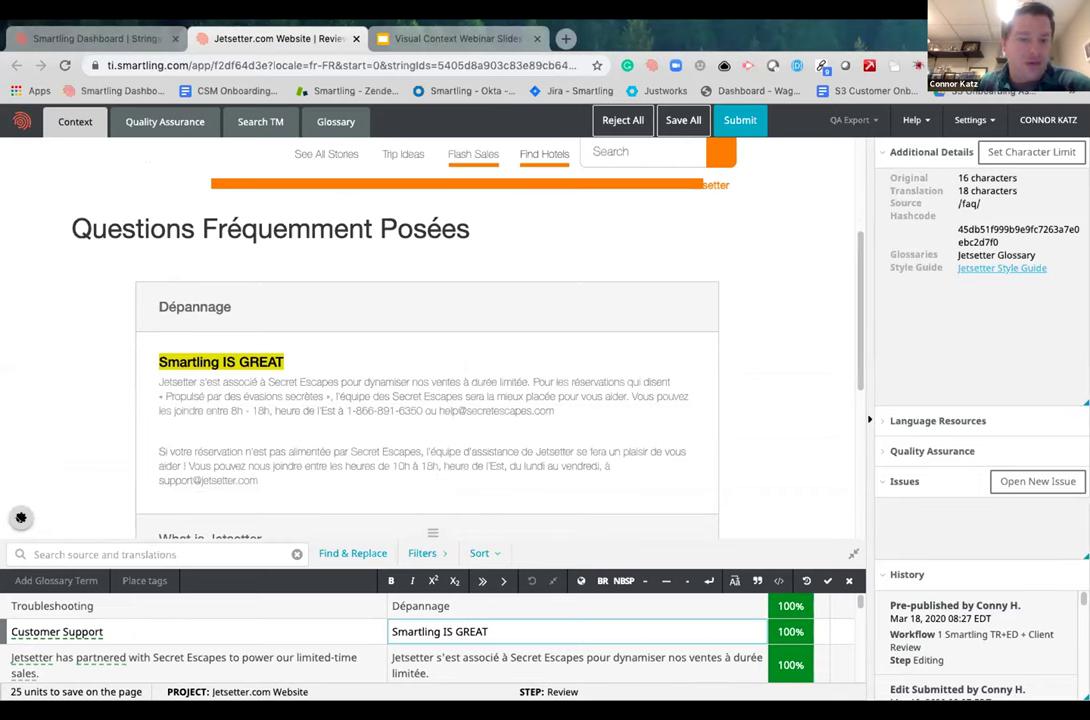
left_click(21, 517)
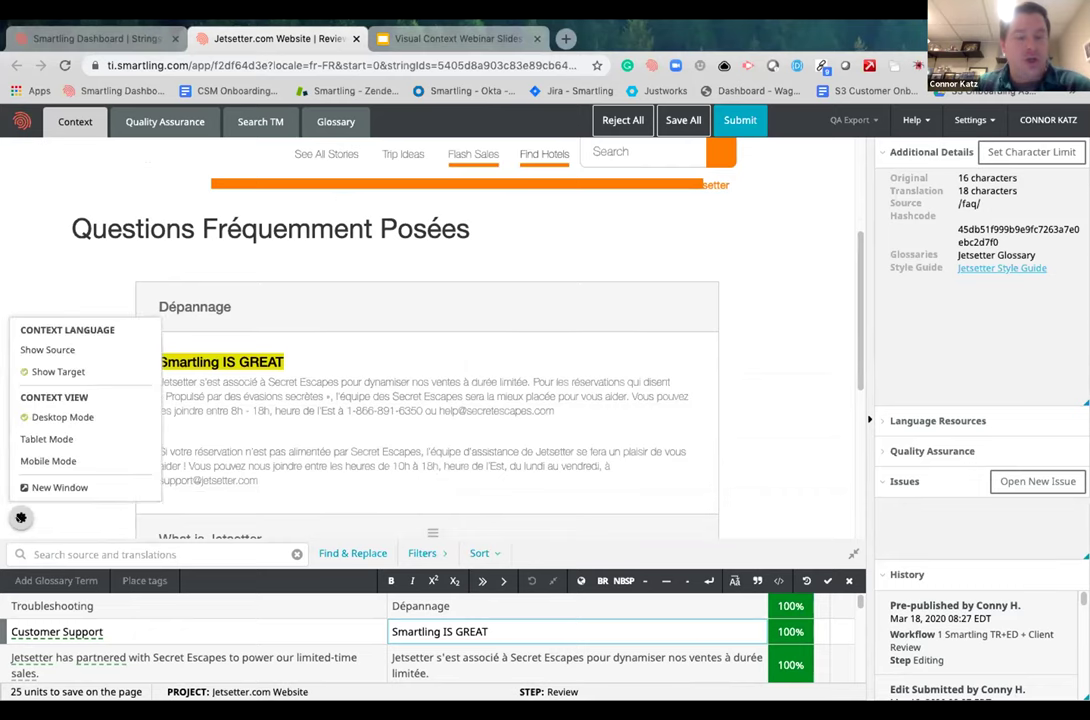
left_click(67, 347)
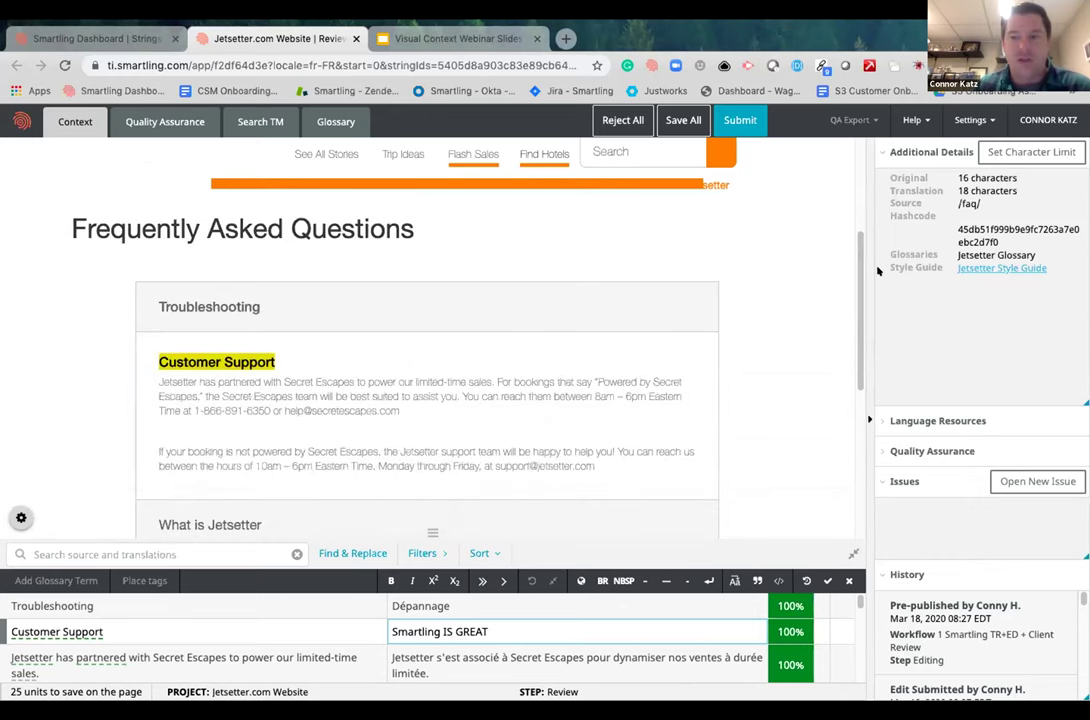
scroll(843, 206, "up", 2)
scroll(843, 206, "down", 5)
scroll(850, 380, "up", 6)
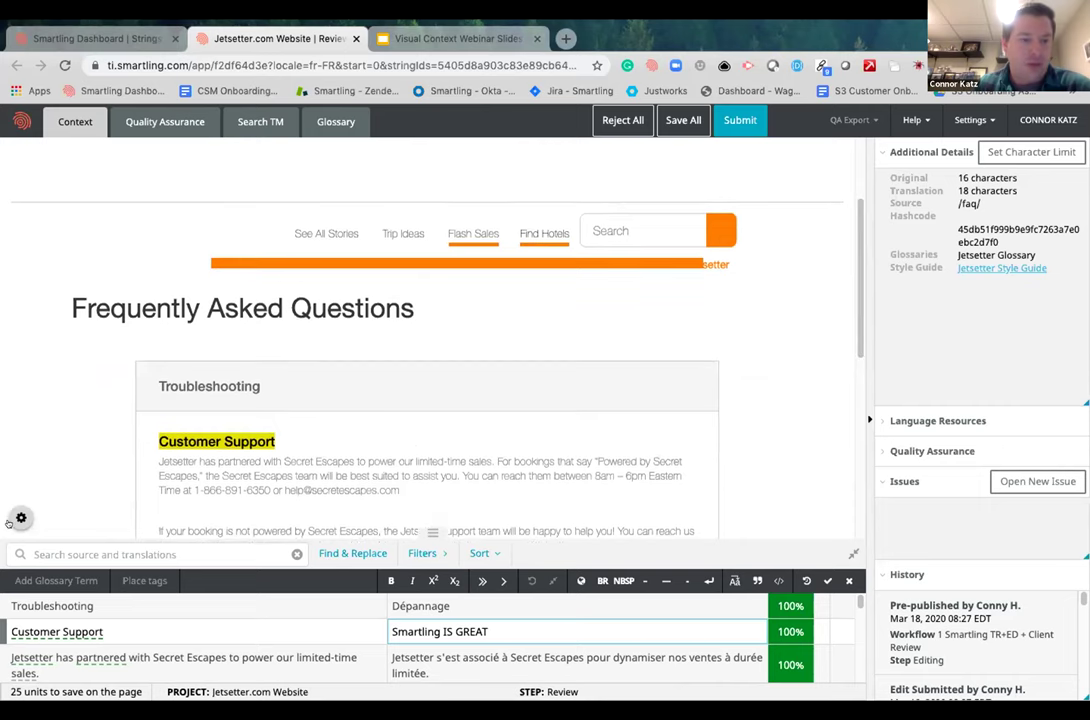
- Switch the preview back to the French target text with Show Target
left_click(14, 519)
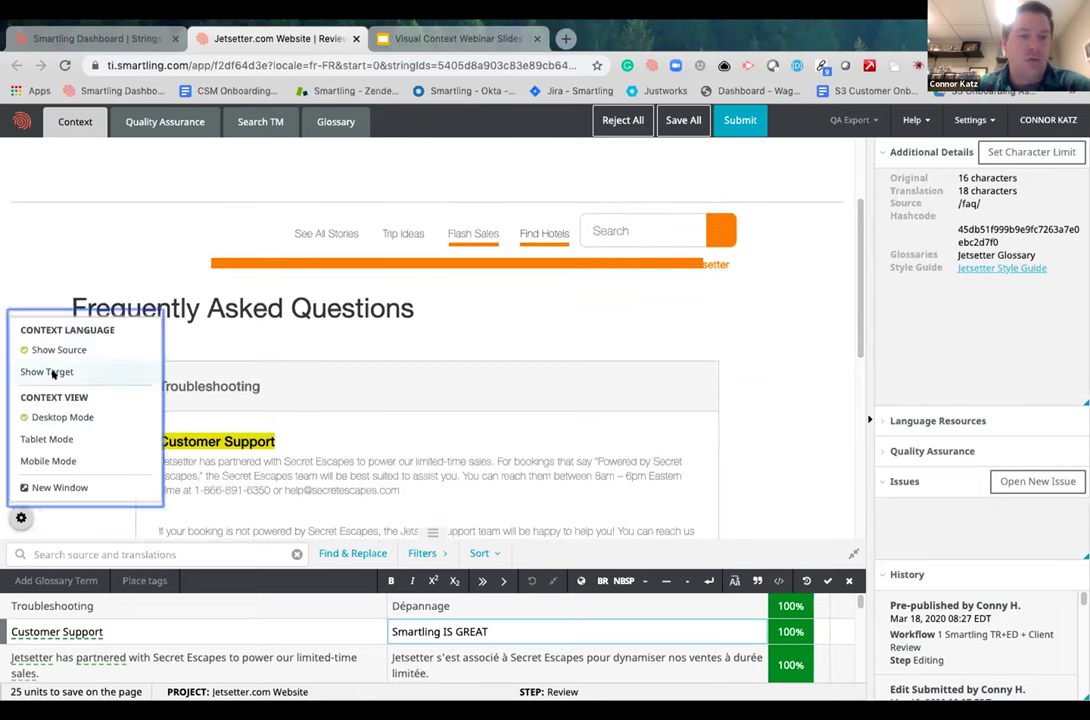
left_click(53, 373)
left_click_drag(854, 358, 856, 398)
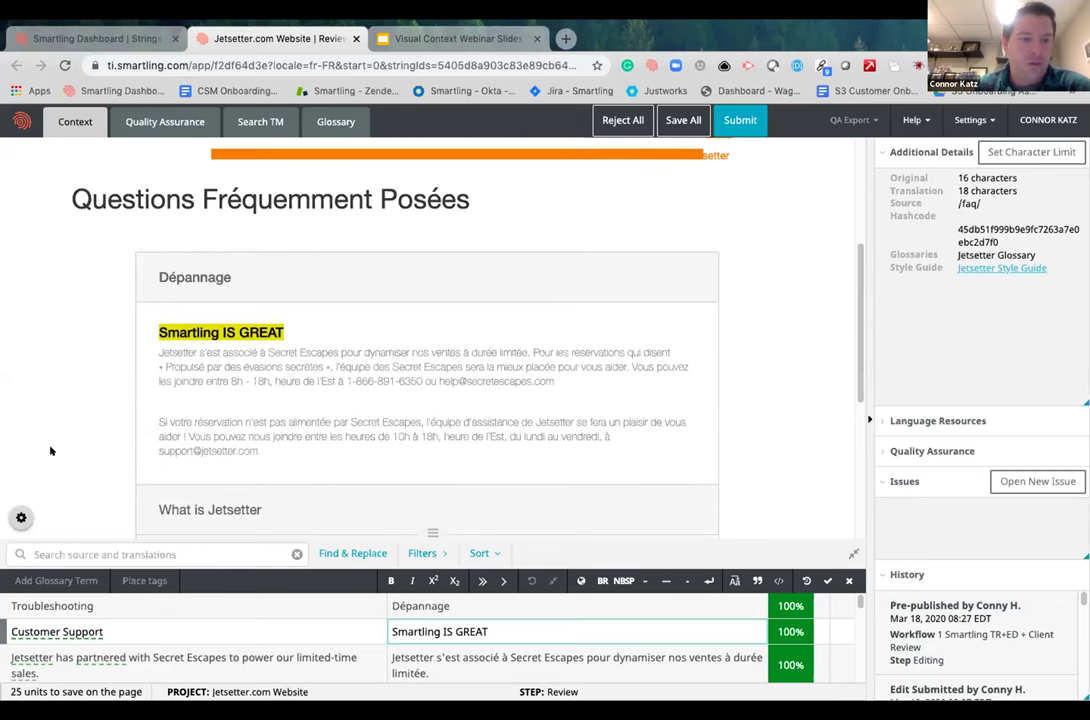
left_click(19, 518)
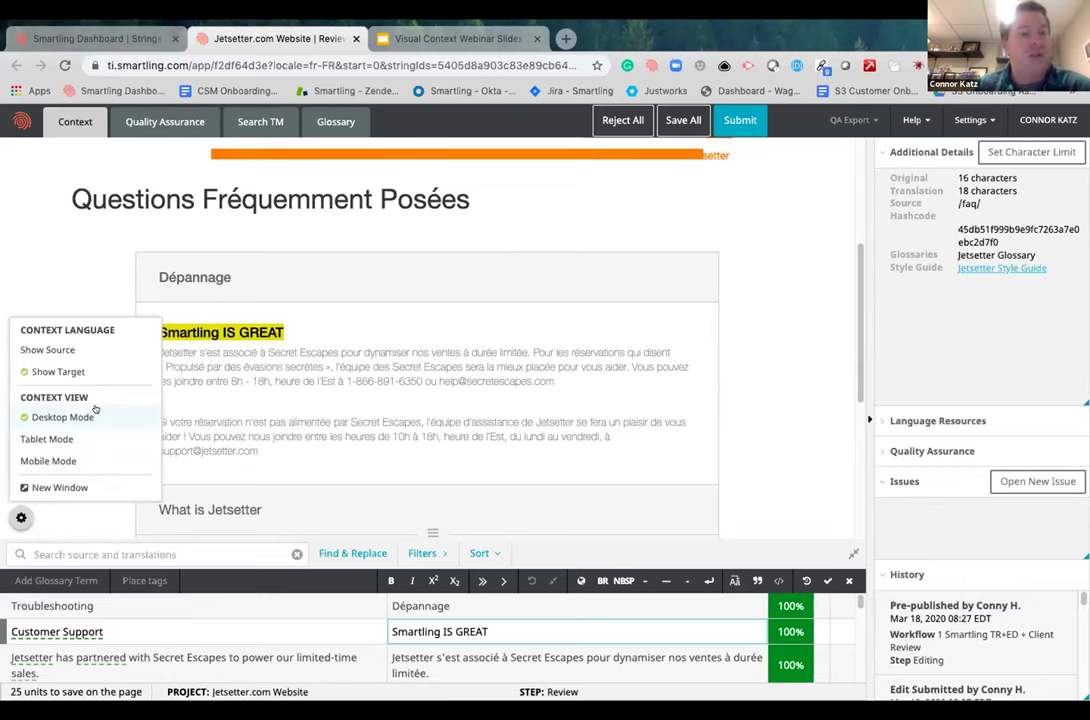
- View the French FAQ in Tablet Mode, then Mobile Mode, then return to Desktop Mode
left_click(47, 439)
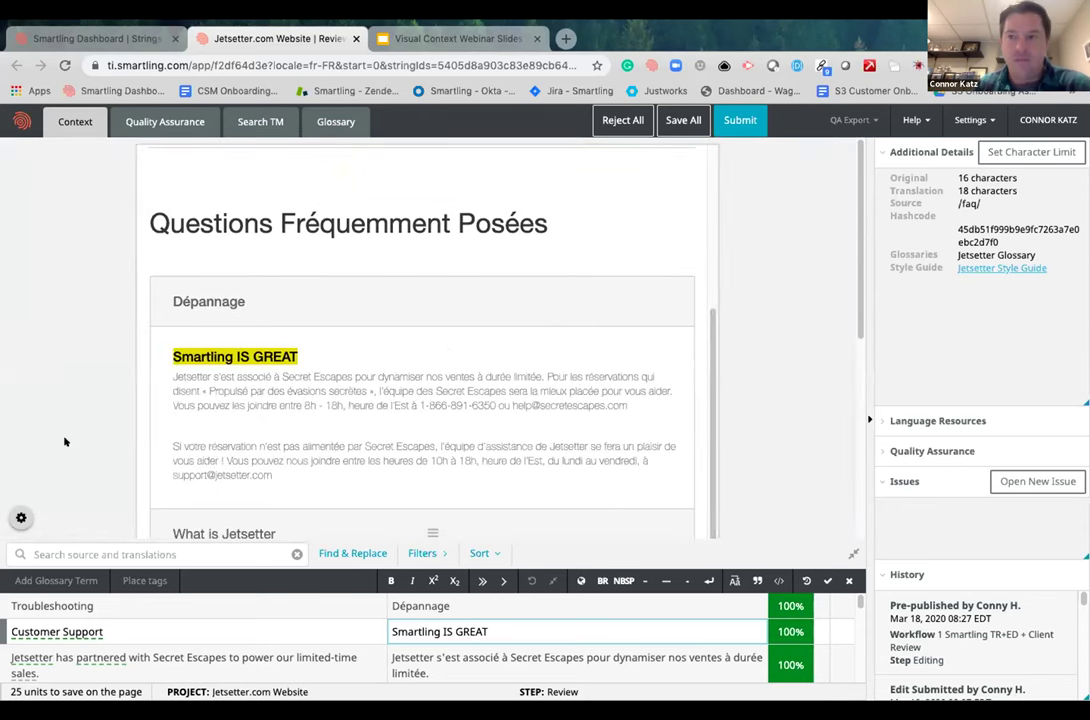
left_click(21, 517)
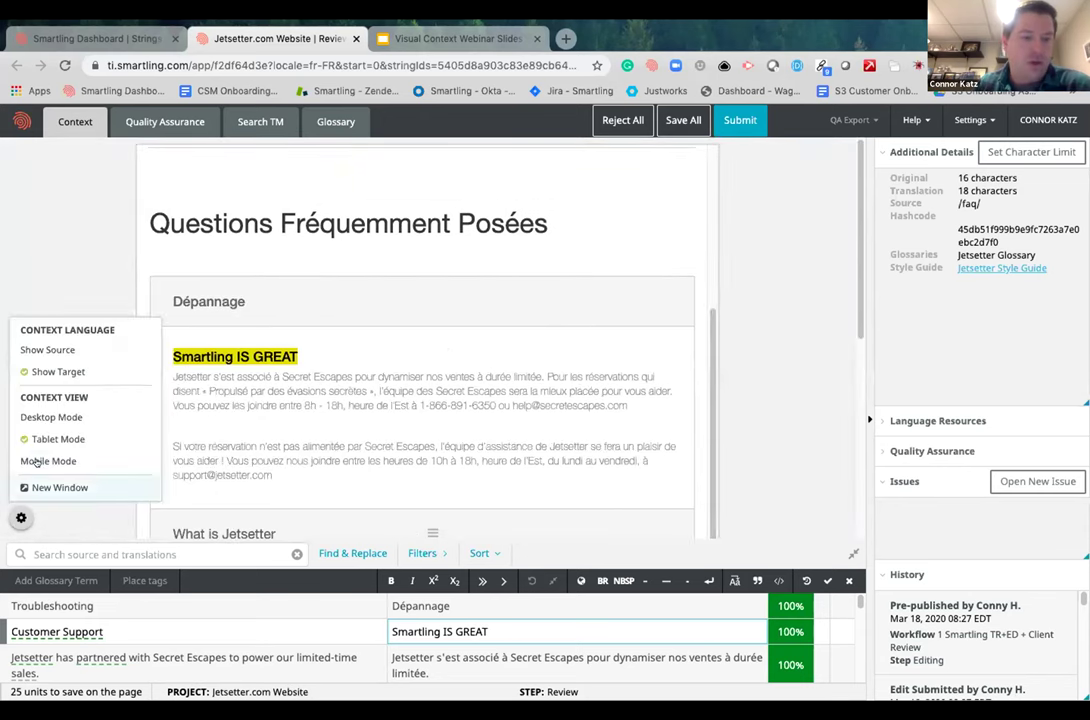
left_click(40, 461)
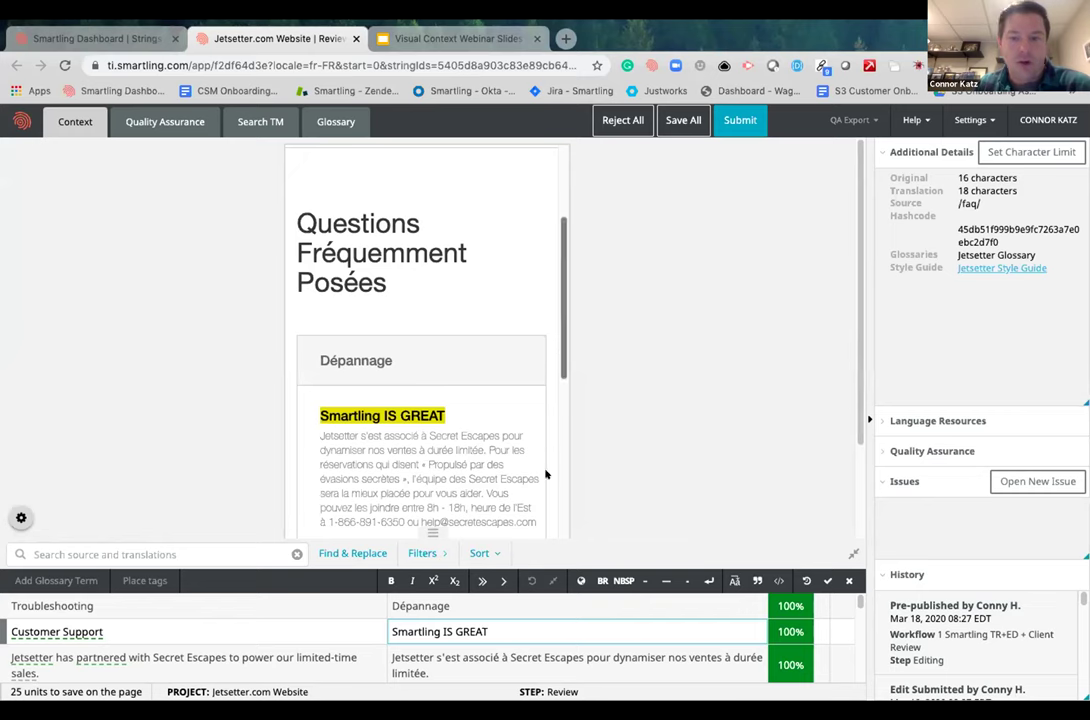
scroll(547, 526, "down", 5)
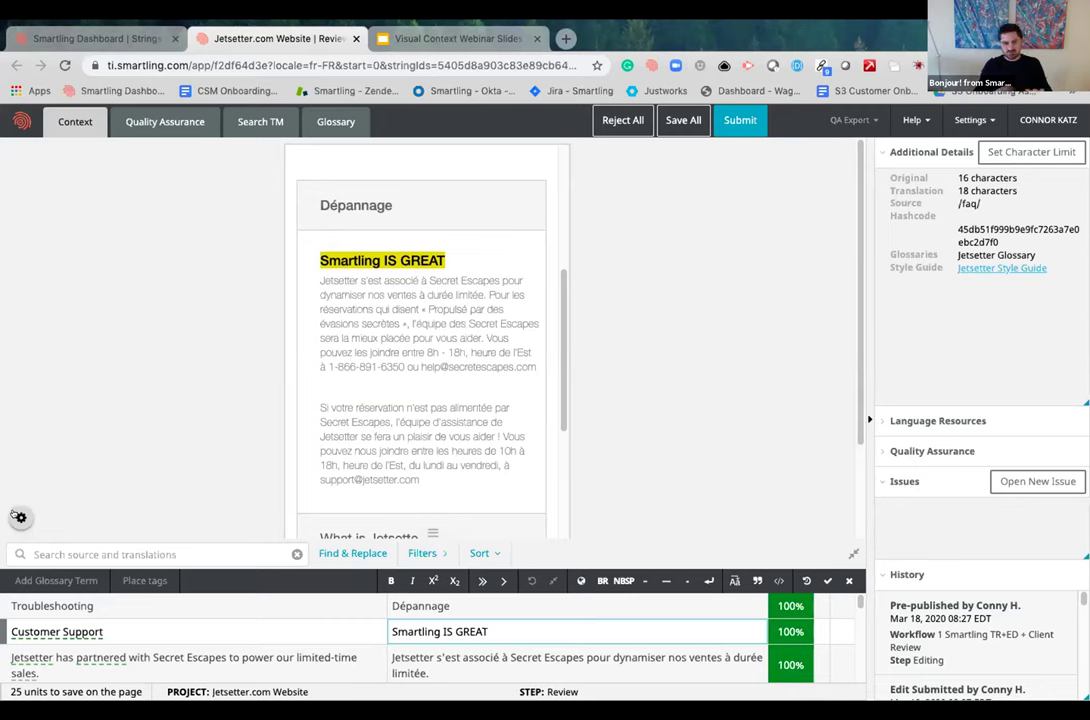
left_click(18, 516)
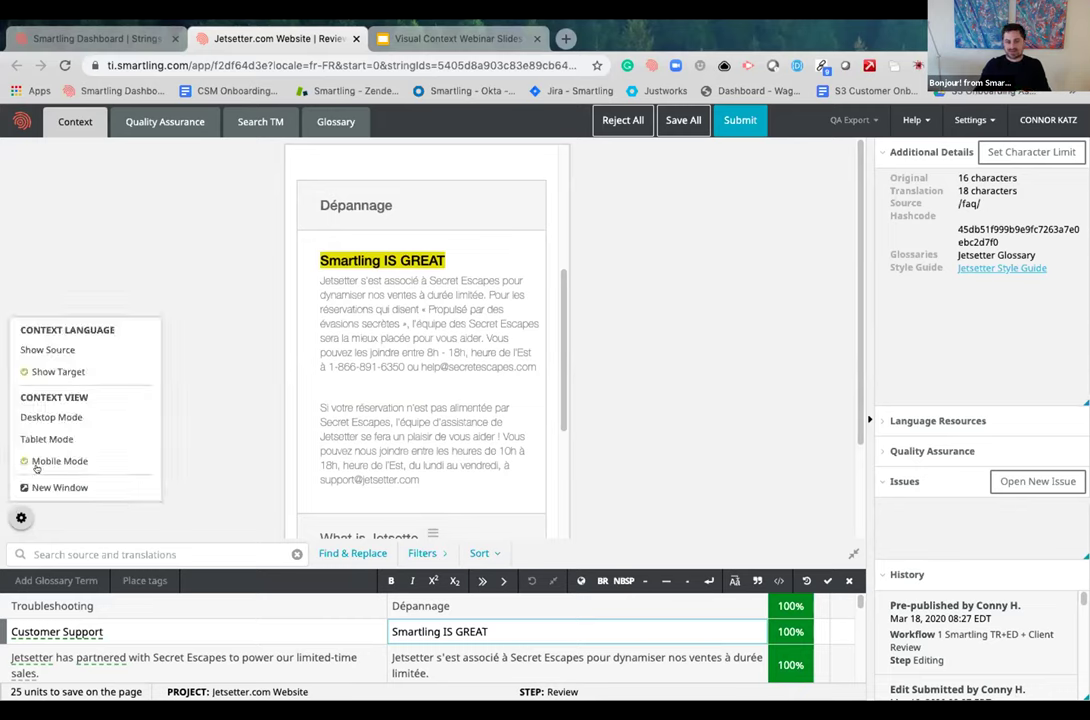
left_click(60, 416)
left_click_drag(853, 350, 851, 275)
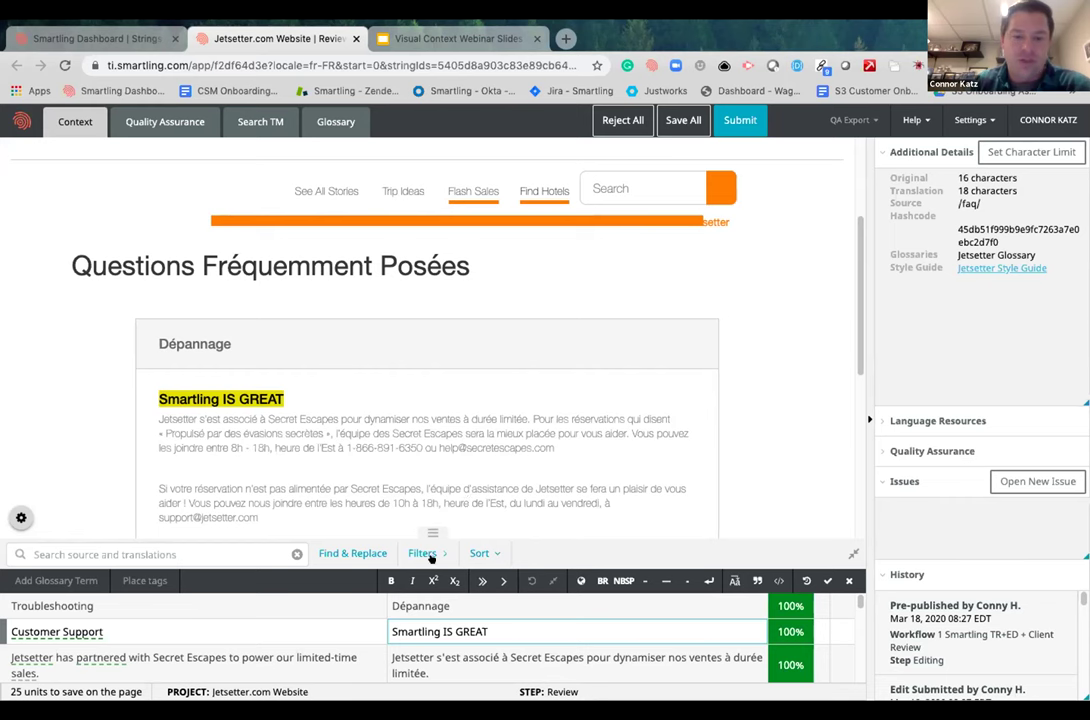
left_click_drag(433, 532, 451, 75)
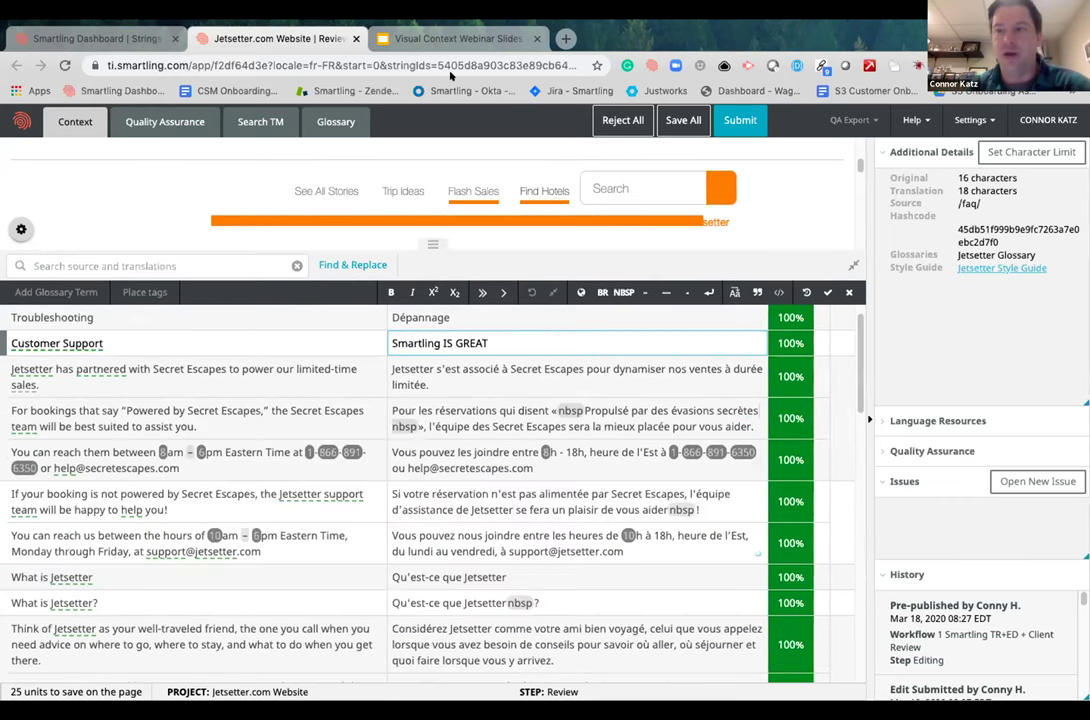
left_click_drag(433, 270, 448, 530)
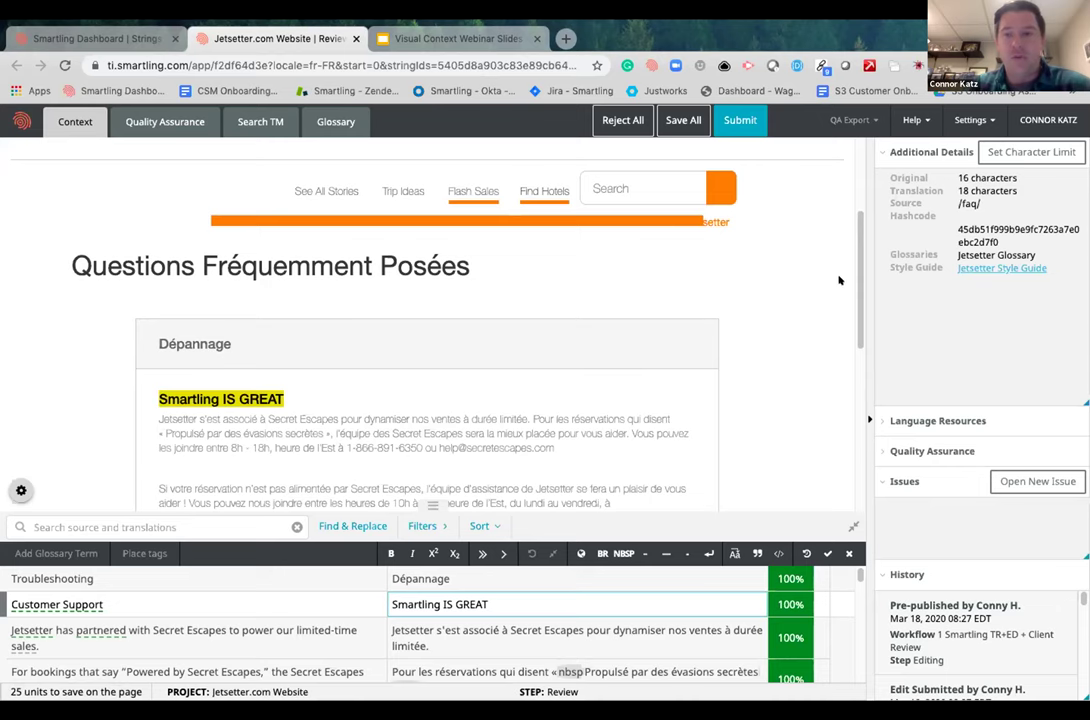
- Enlarge the string table, scroll through the French translations, then lower the divider slightly
scroll(857, 303, "up", 1)
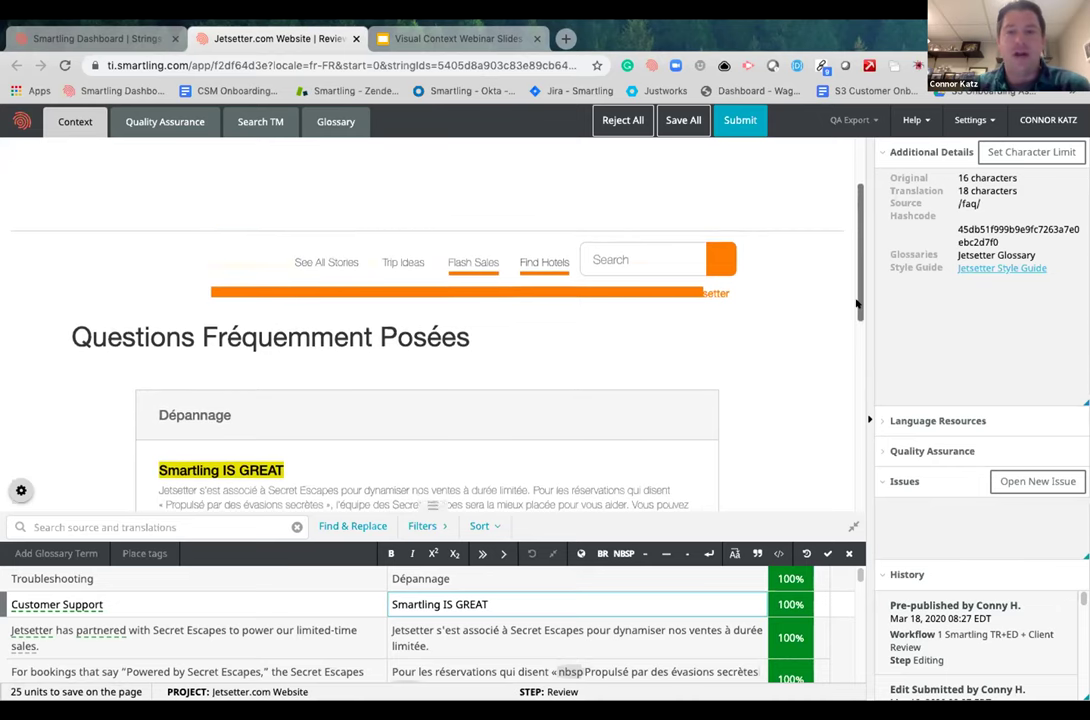
scroll(857, 303, "down", 2)
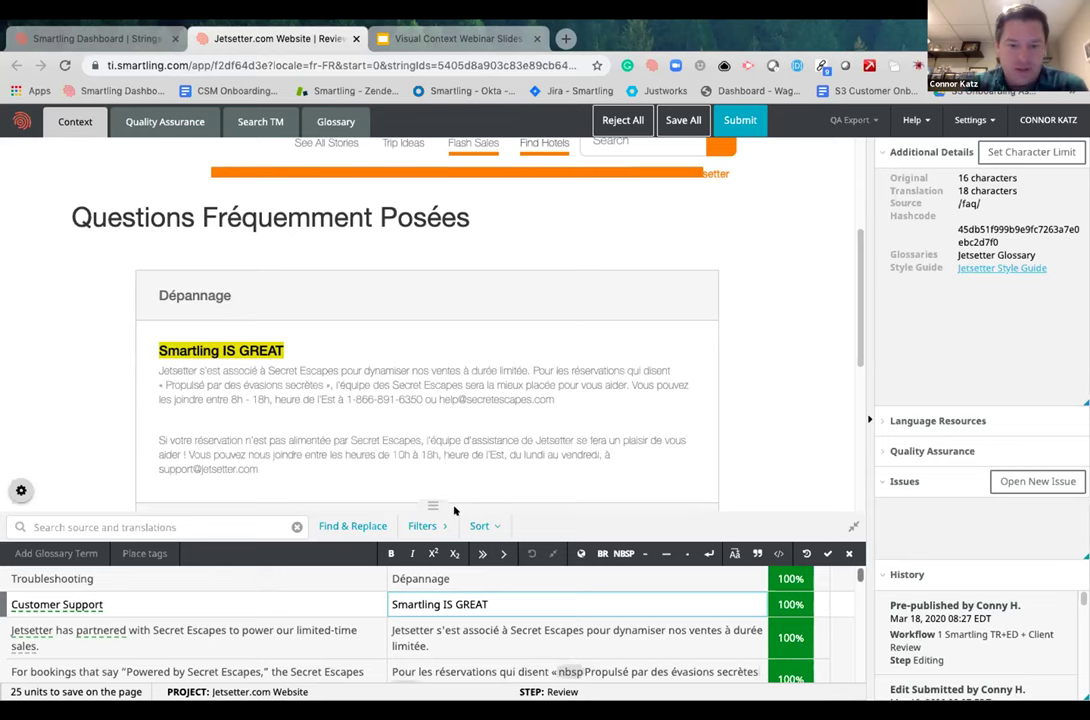
left_click_drag(432, 497, 433, 352)
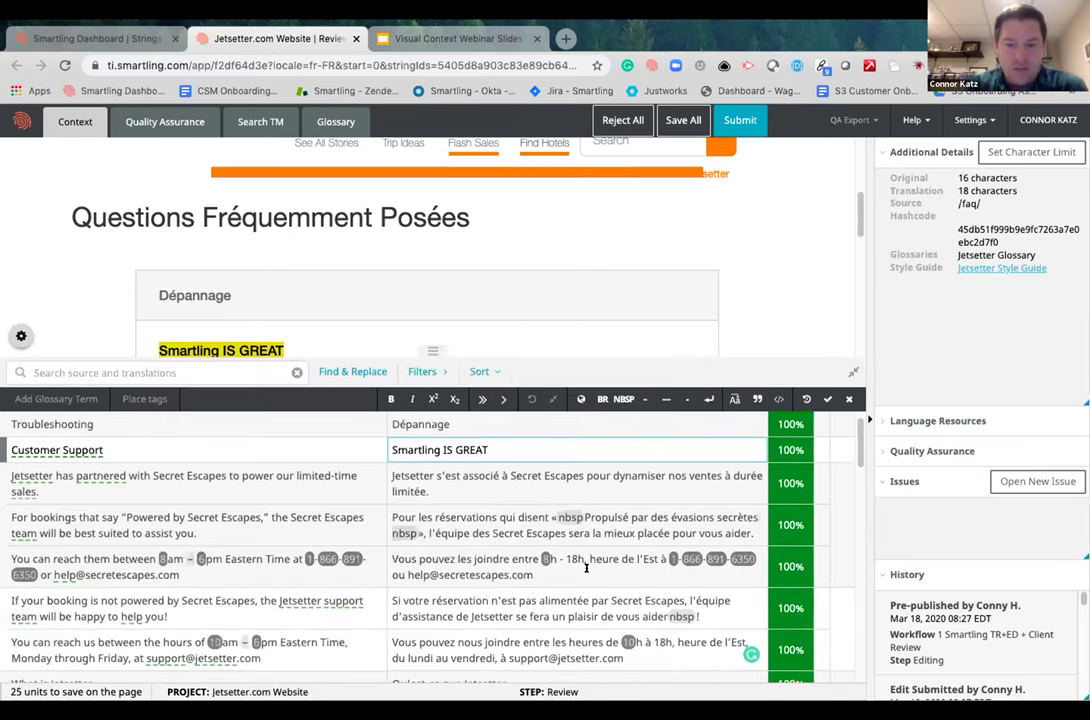
left_click_drag(859, 452, 862, 503)
scroll(644, 556, "down", 3)
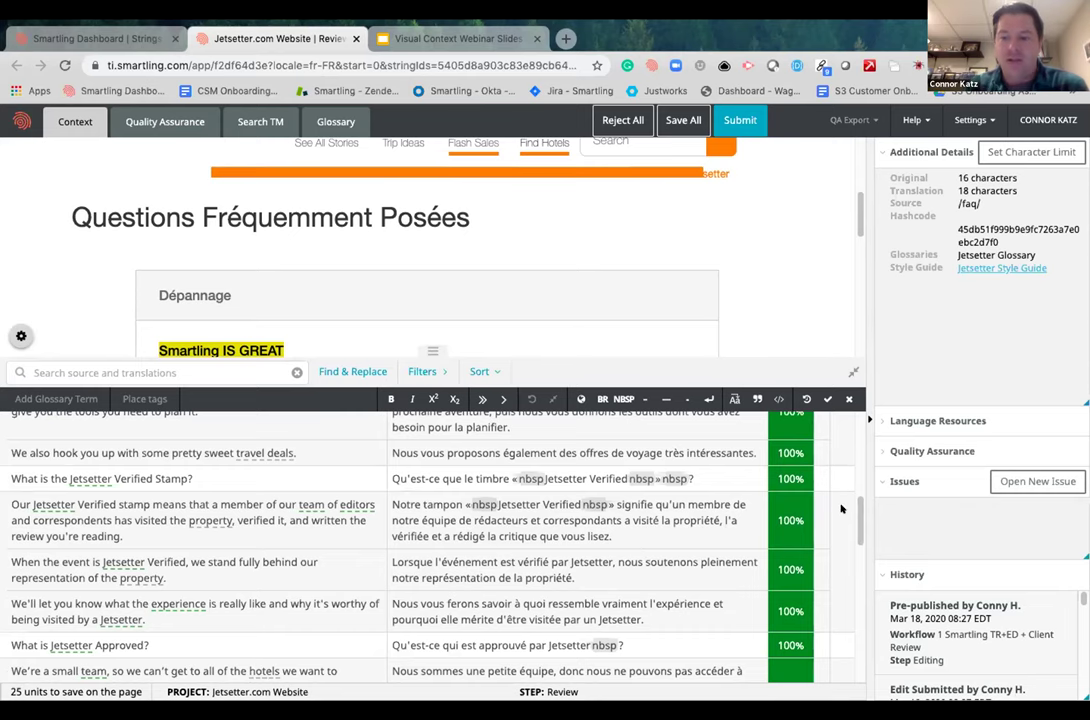
left_click_drag(857, 528, 855, 586)
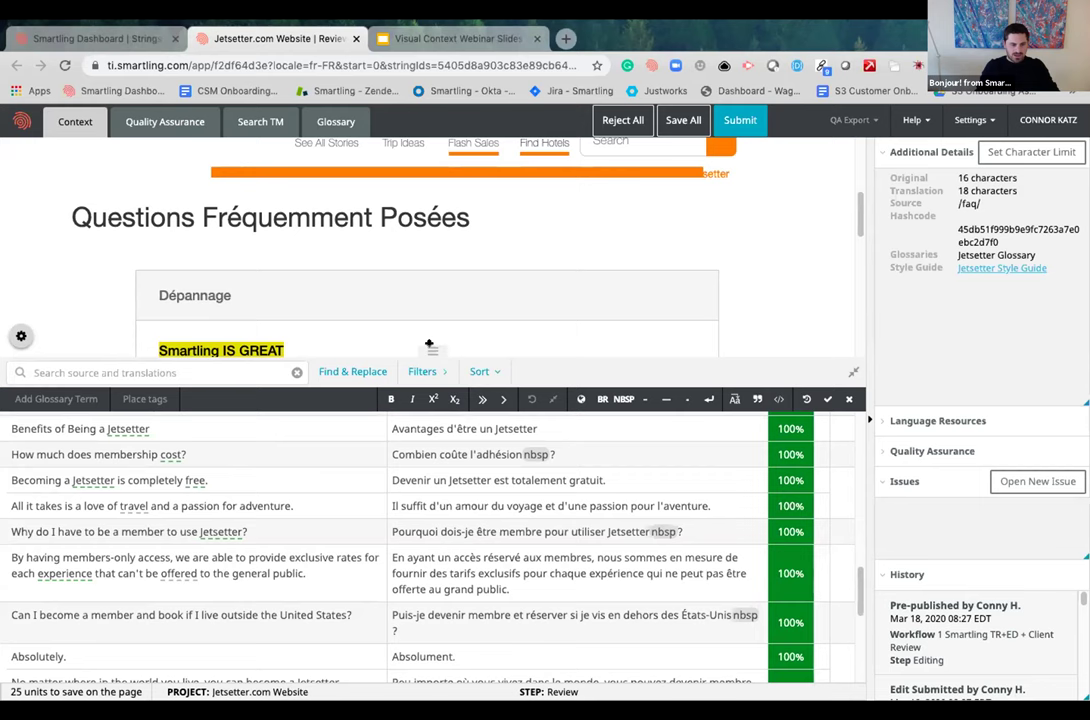
left_click_drag(432, 350, 433, 399)
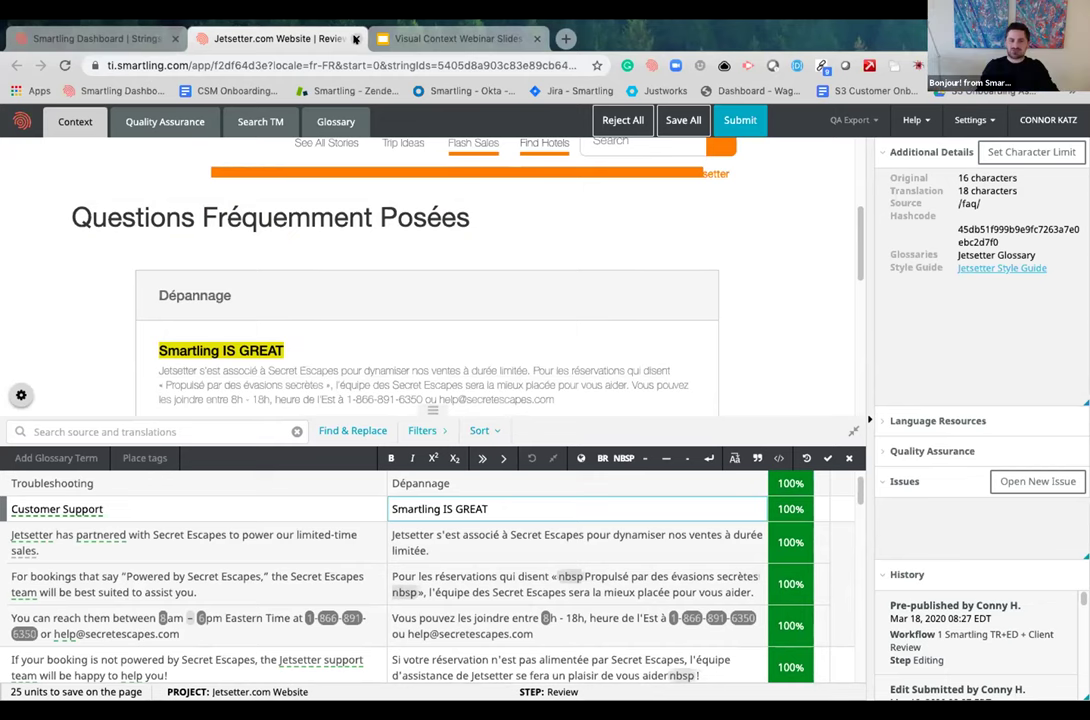
- Close the Review editor, then start and cancel Add Context for the Frequently Asked Questions string, leaving it unselected
left_click(355, 38)
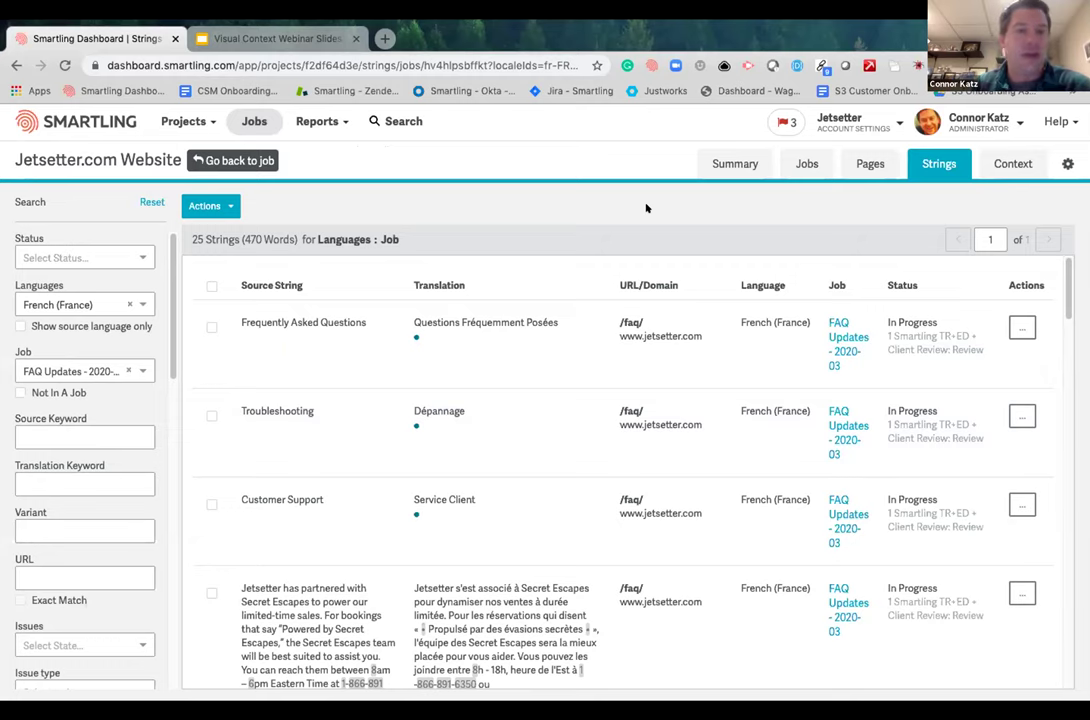
left_click(211, 329)
left_click(222, 206)
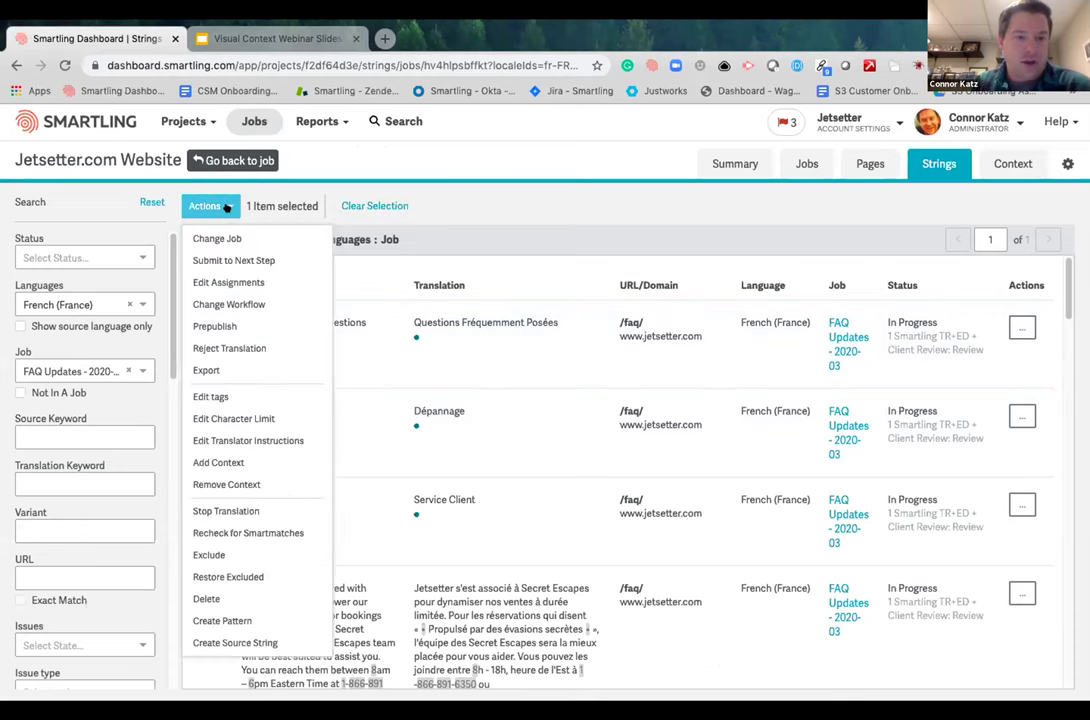
left_click(232, 462)
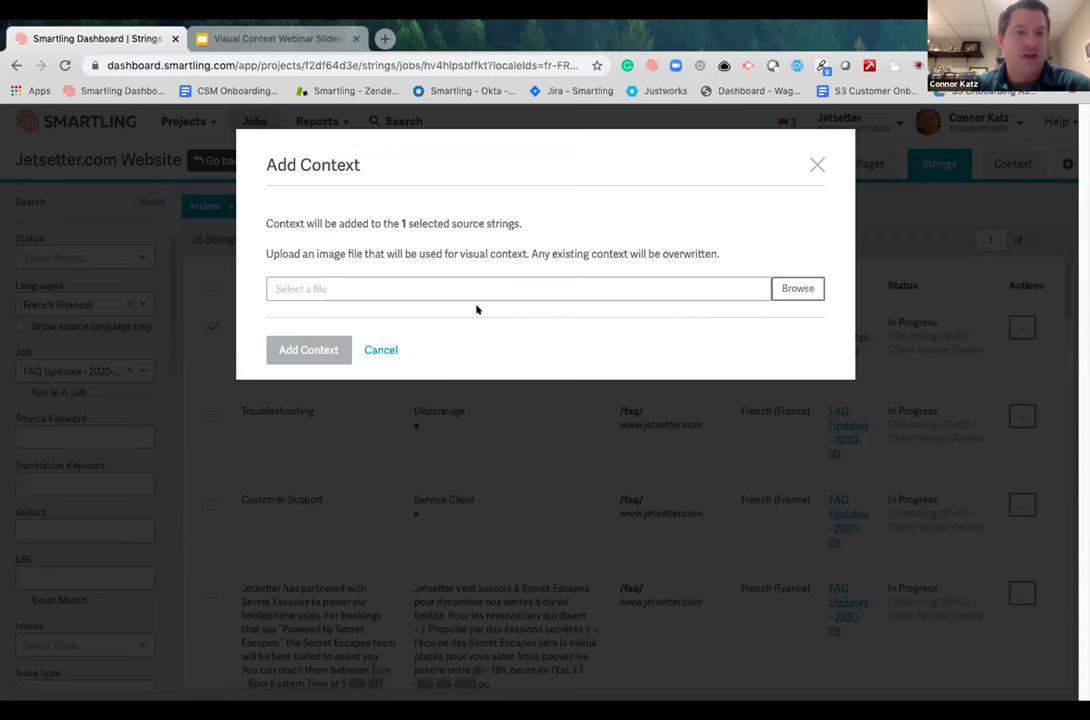
left_click(377, 349)
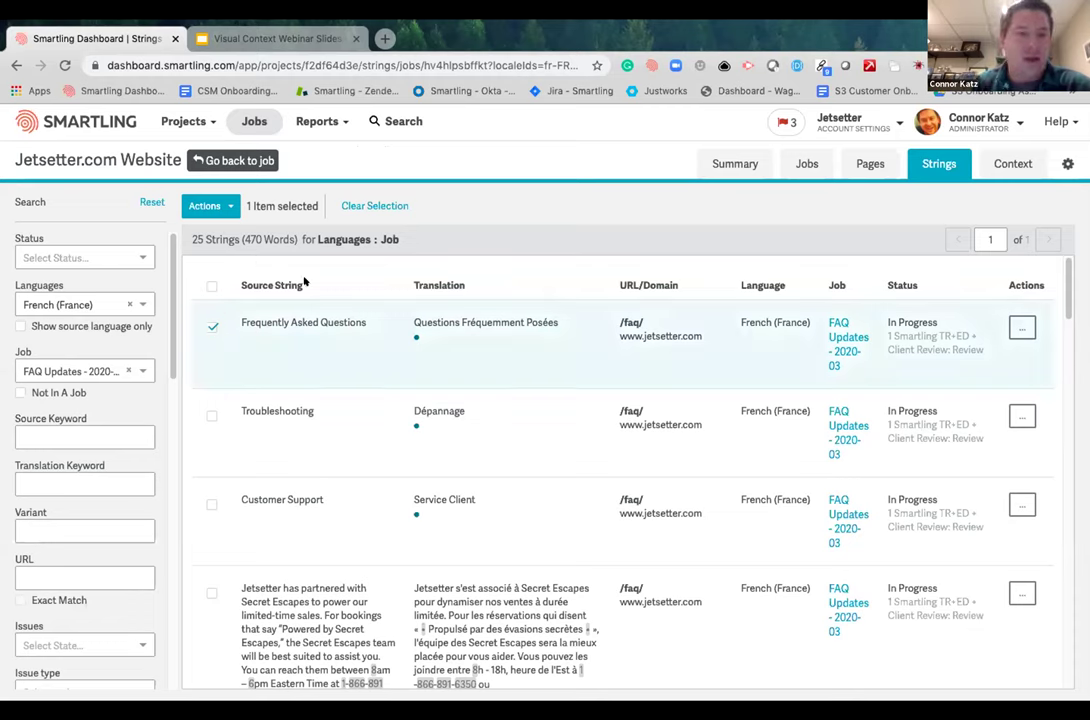
left_click(375, 206)
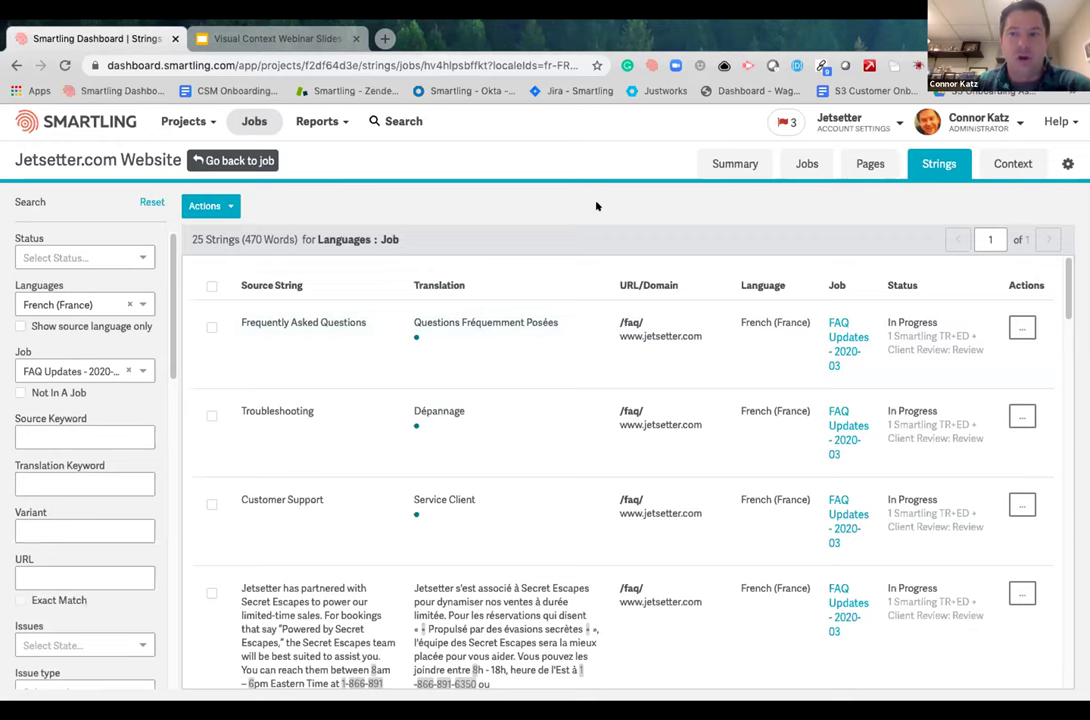
- Go to the Jetsetter.com Website Context dashboard and open its Image Context page
left_click(1013, 163)
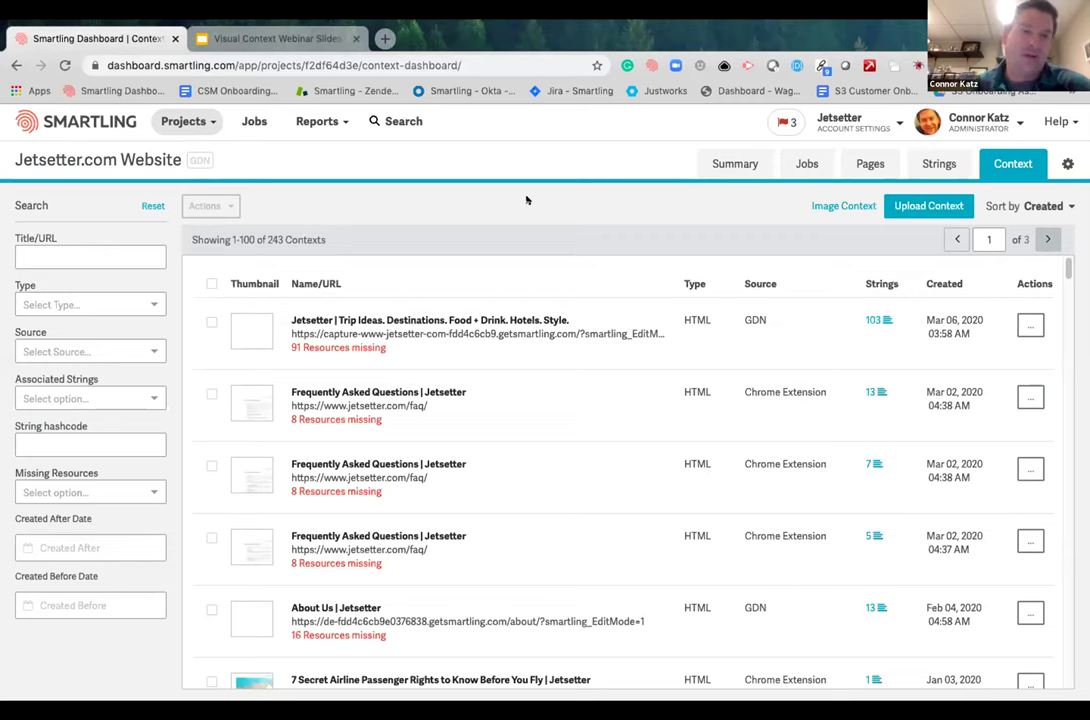
left_click(845, 206)
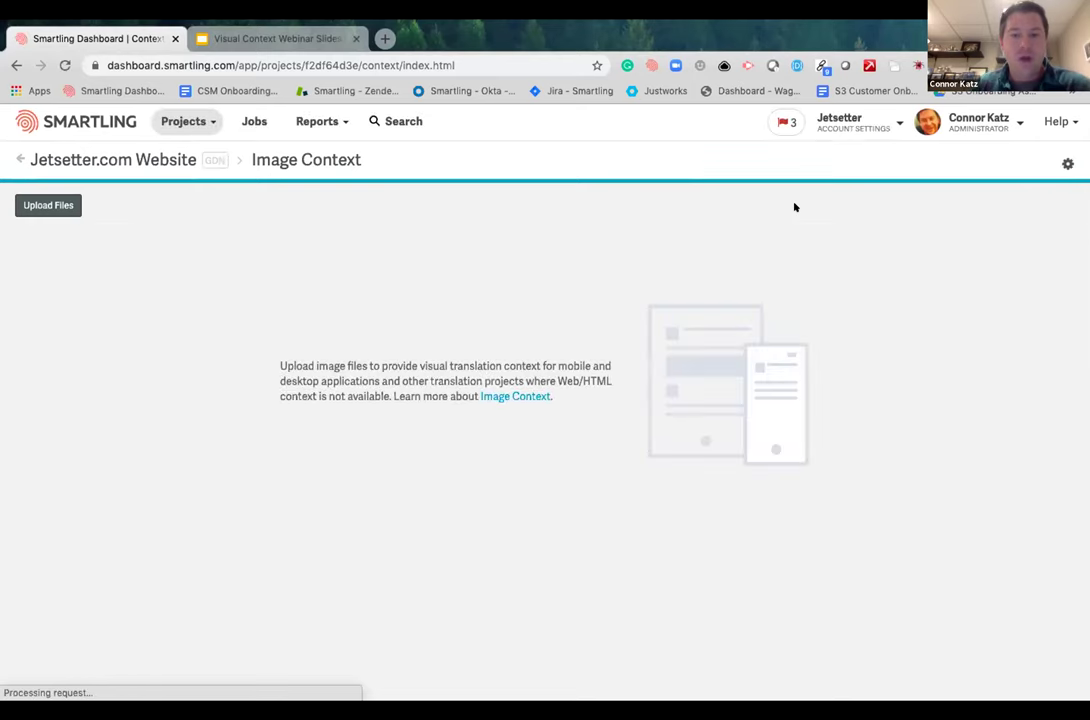
- Abandon uploading IMG_1103.jpg and the mp4 as image context, and return to the 243-context list
left_click(36, 207)
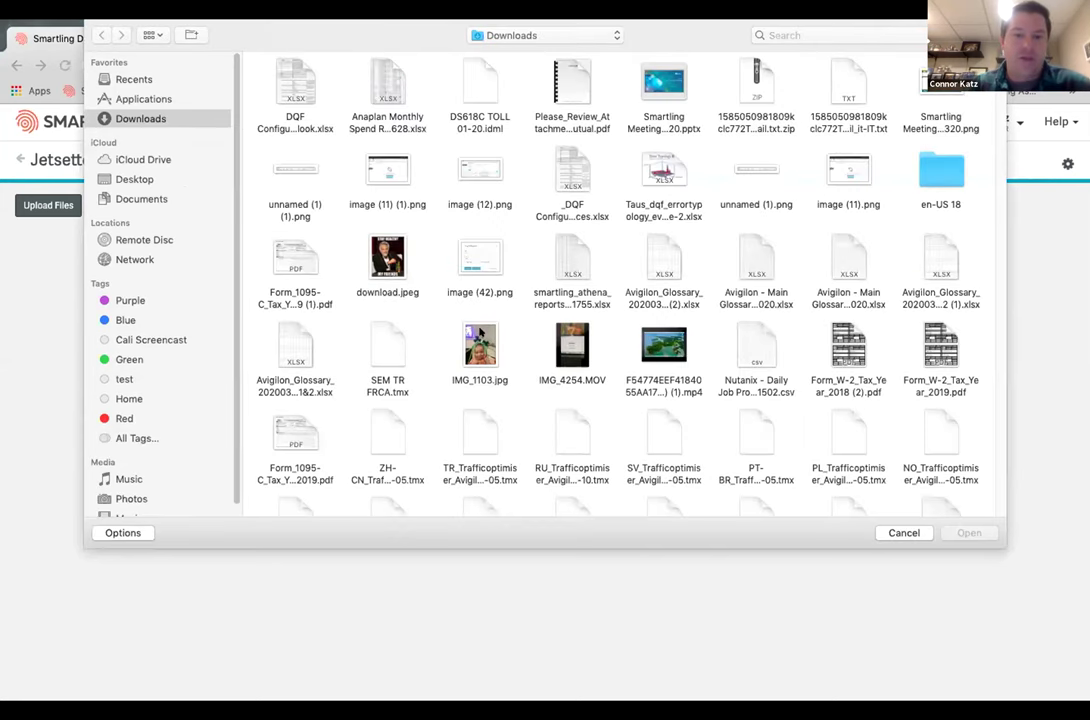
left_click(481, 340)
left_click(664, 350, "super")
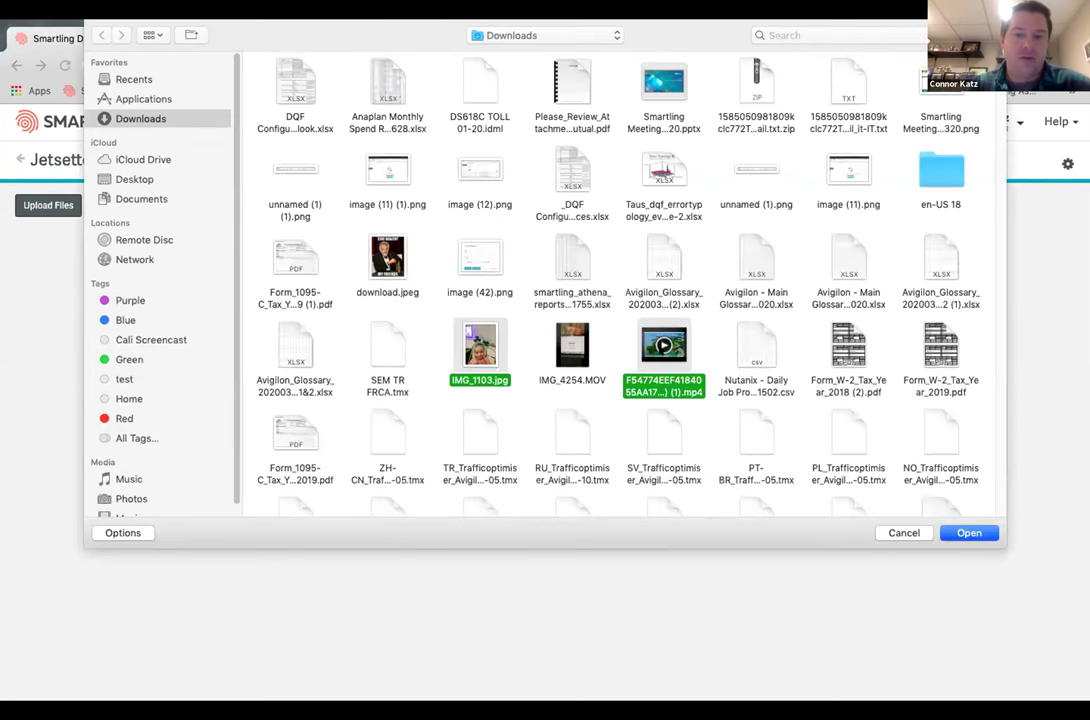
left_click(901, 533)
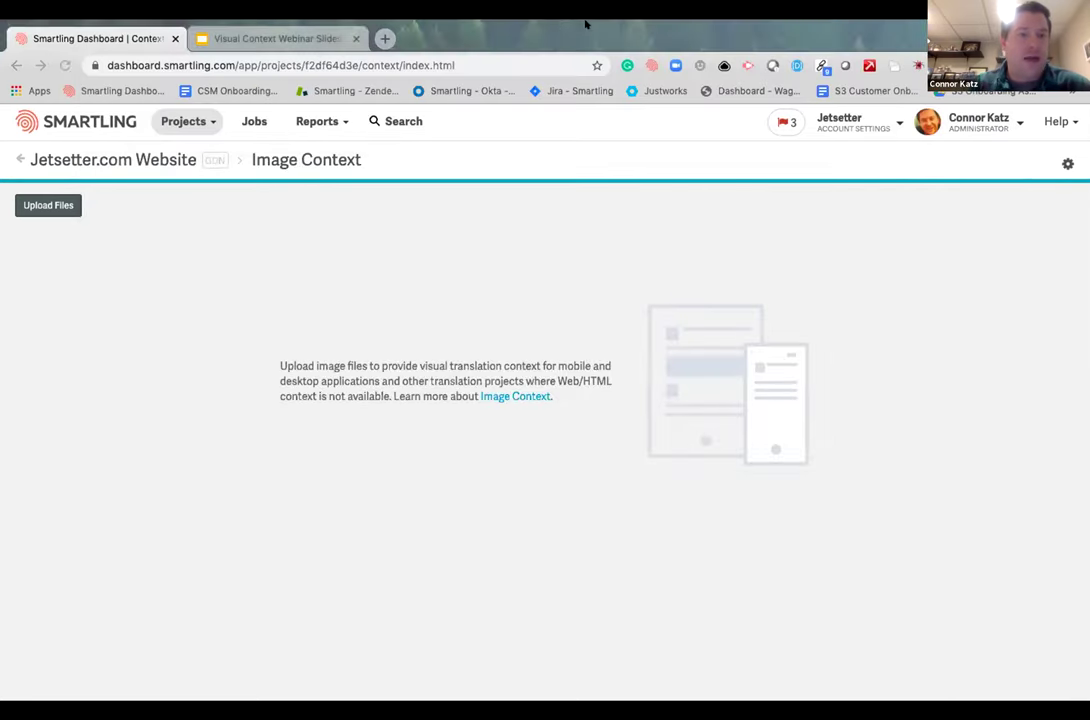
left_click(12, 160)
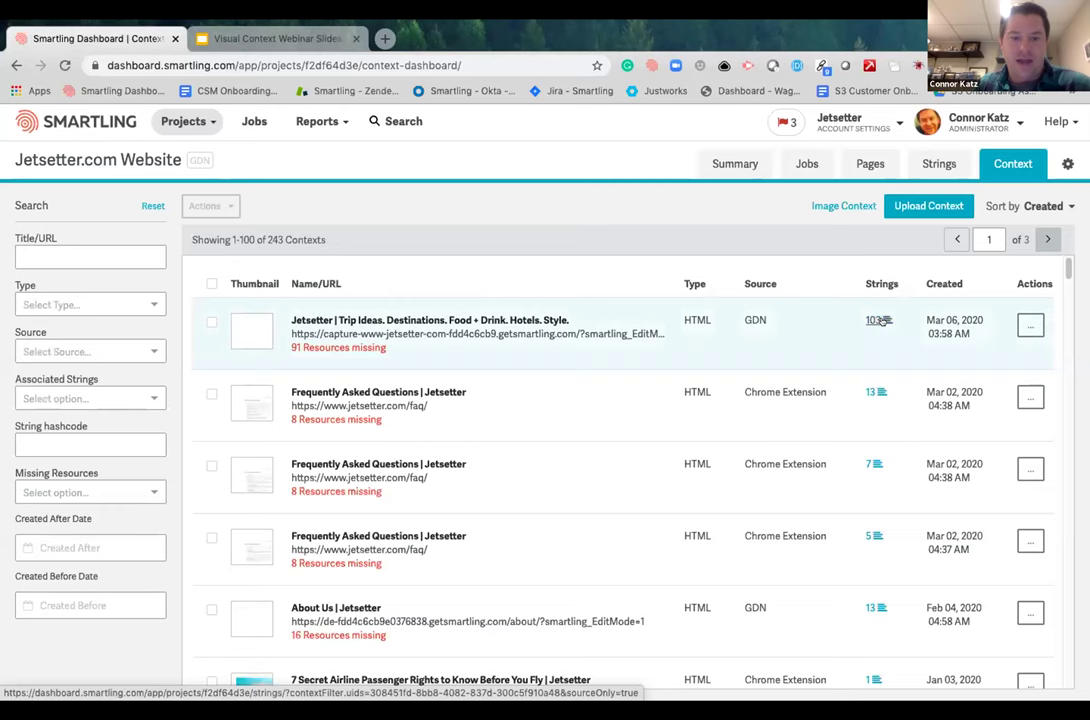
scroll(880, 320, "down", 5)
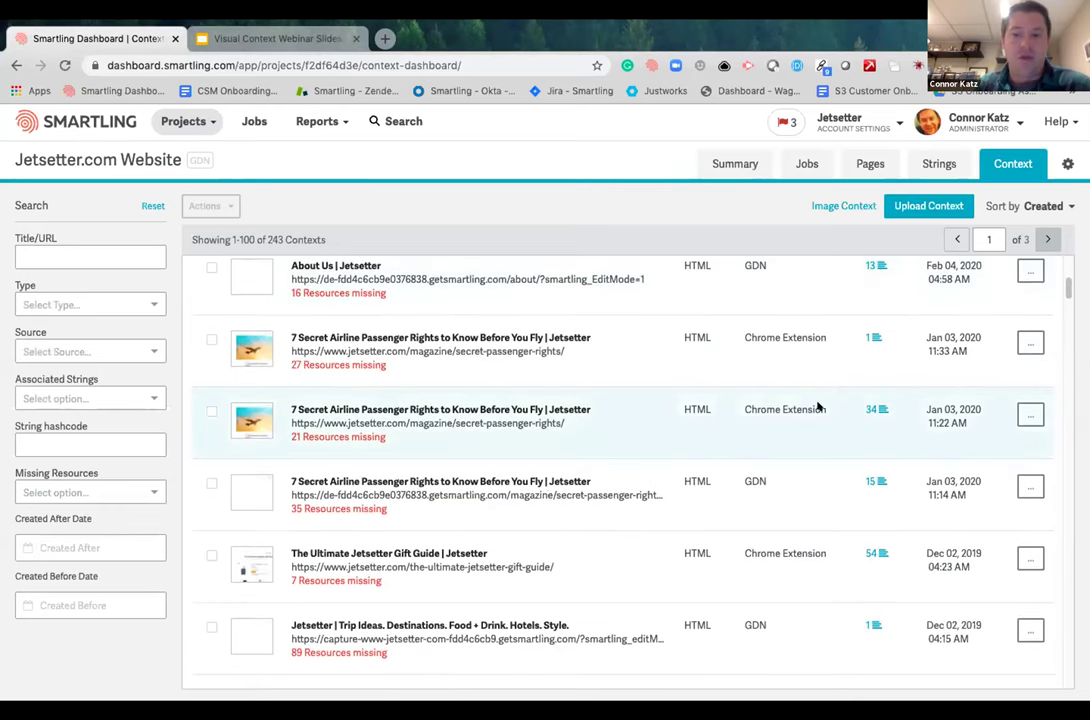
left_click_drag(828, 408, 740, 403)
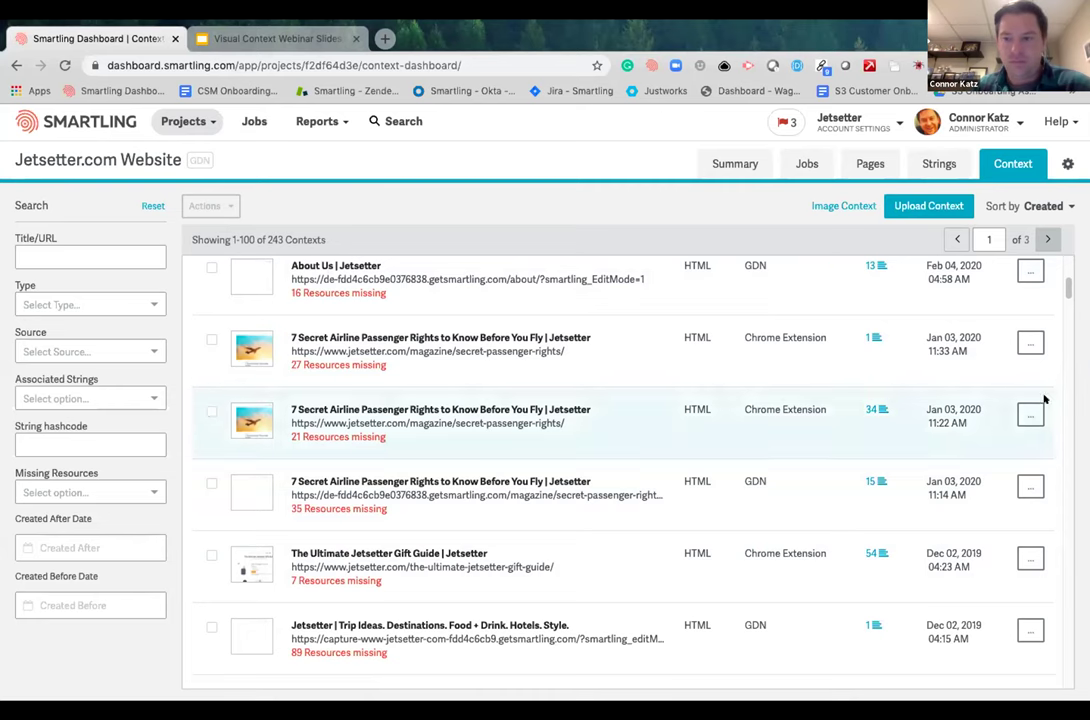
left_click_drag(1068, 288, 1068, 295)
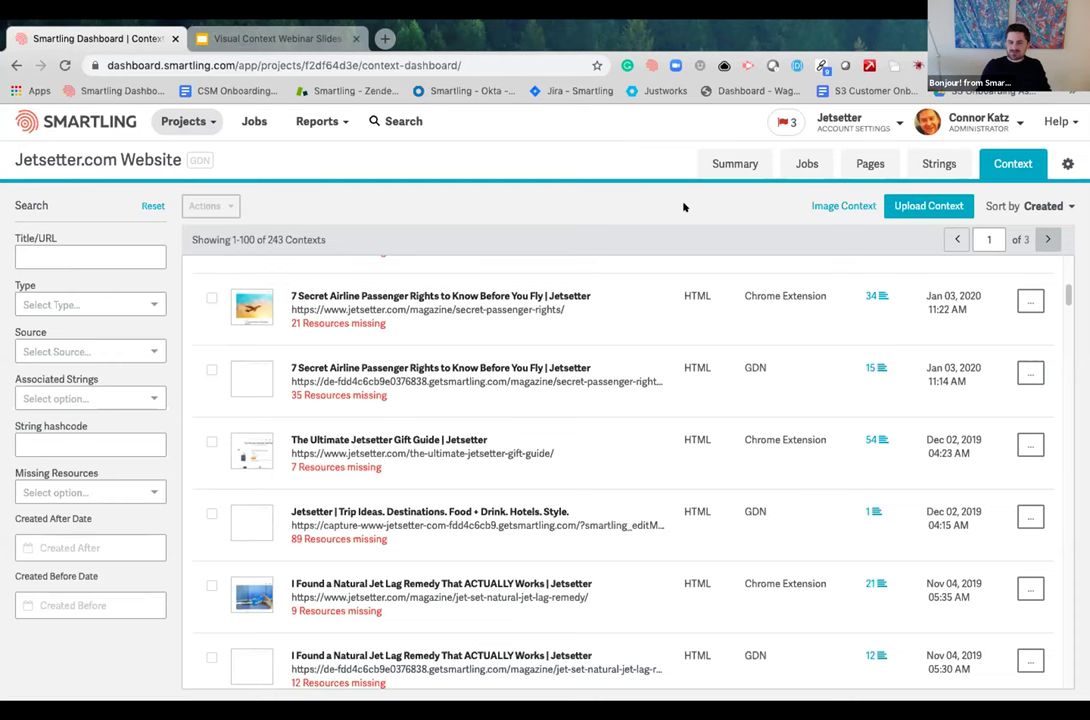
mouse_move(527, 48)
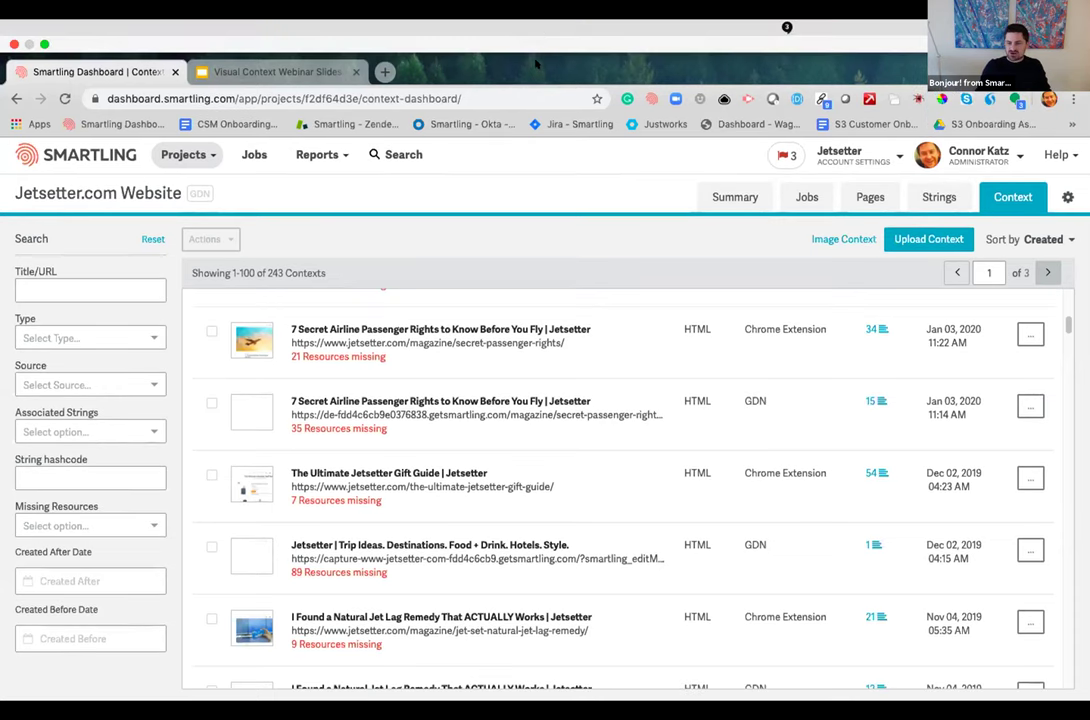